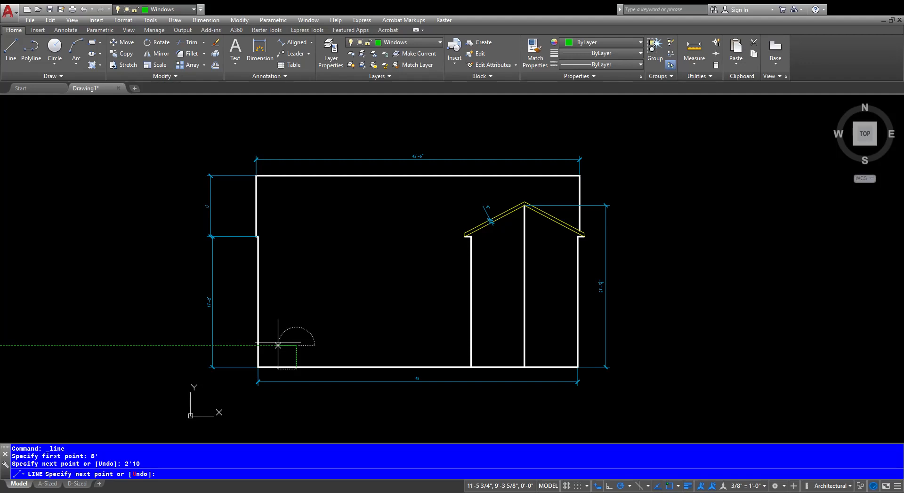
Step: Draw the window outline from the guide line's upper end: 18" left, 4'2" up, 3' right, 4'2" down, and back to the start
{"action": "type", "text": "18"}
{"action": "key", "text": "Return"}
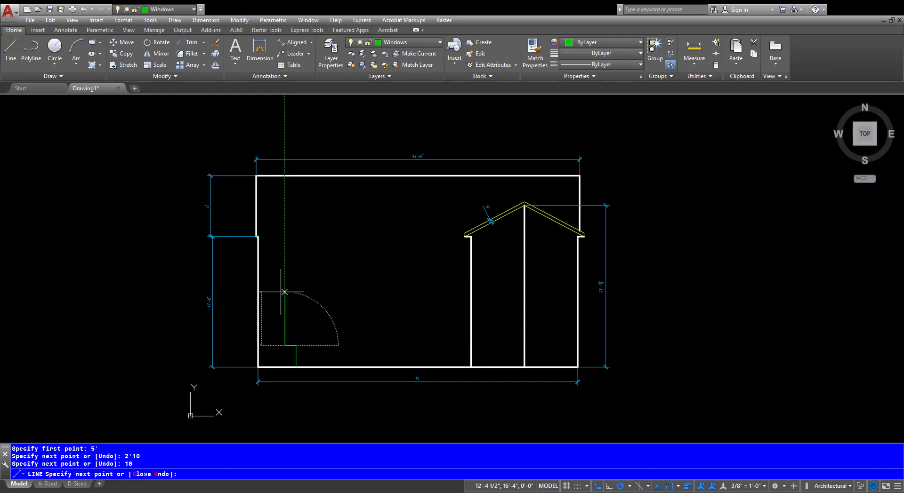
{"action": "type", "text": "4'2"}
{"action": "key", "text": "Return"}
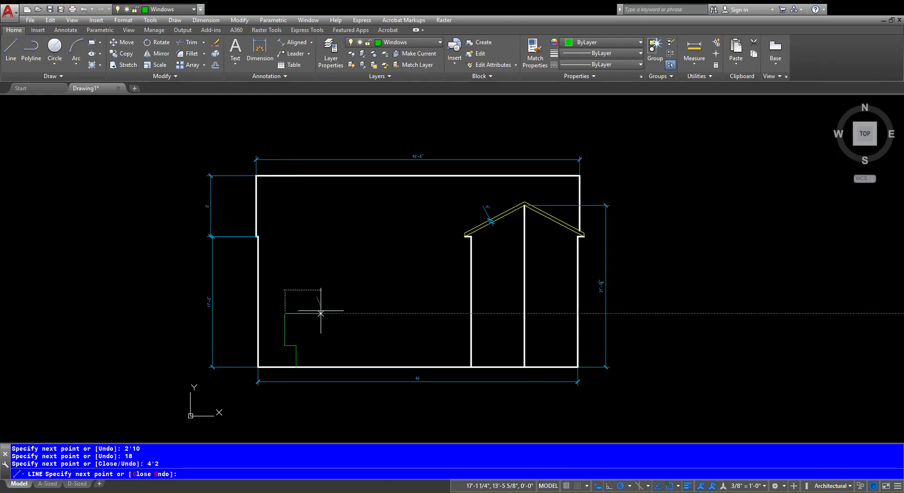
{"action": "type", "text": "3'"}
{"action": "key", "text": "Return"}
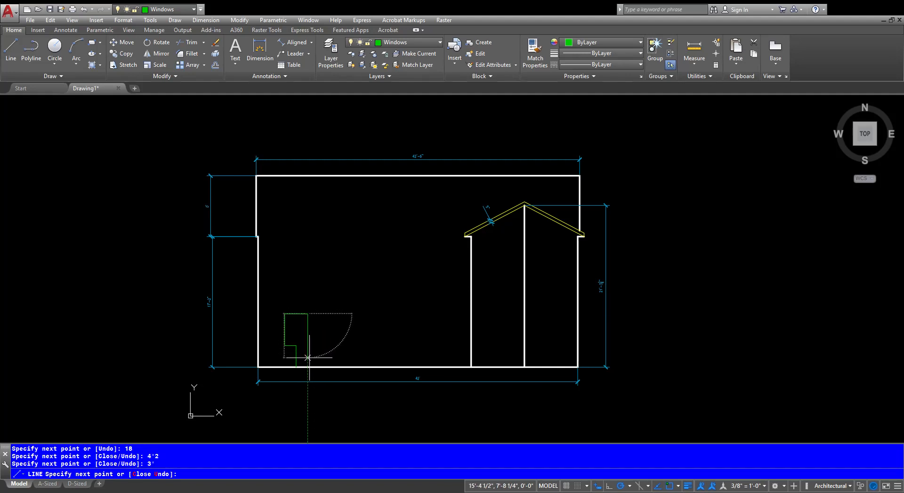
{"action": "type", "text": "4'2"}
{"action": "key", "text": "Return"}
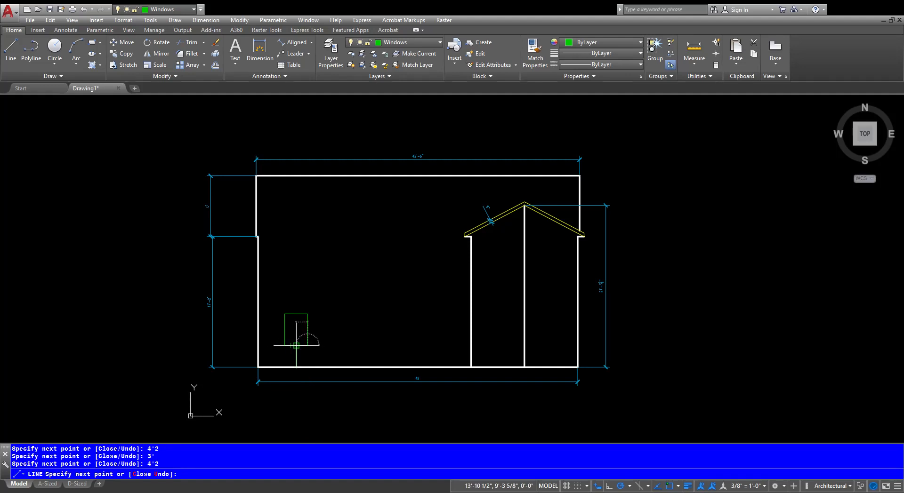
{"action": "left_click", "coordinate": [296, 345]}
{"action": "key", "text": "Escape"}
Step: Erase the vertical guide line between the window's bottom edge and the building's base line
{"action": "left_click", "coordinate": [303, 353]}
{"action": "left_click", "coordinate": [281, 362]}
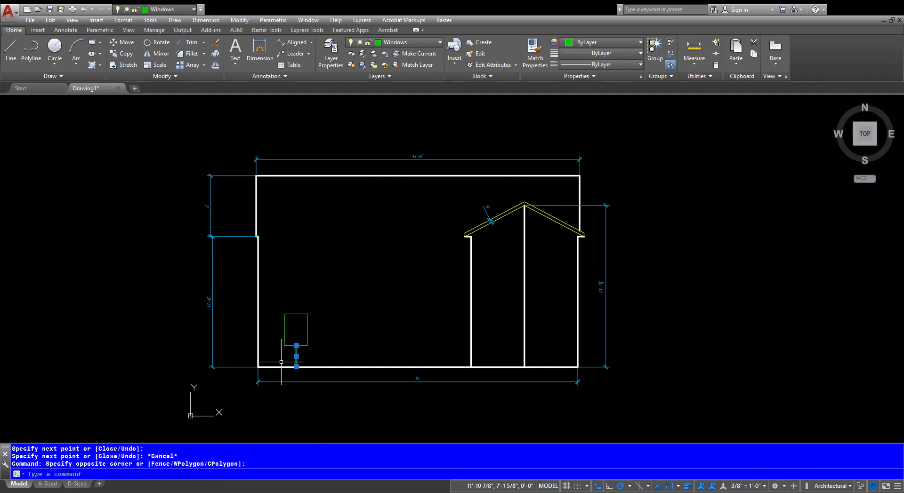
{"action": "key", "text": "Delete"}
{"action": "scroll", "coordinate": [306, 347], "scroll_direction": "up", "scroll_amount": 5}
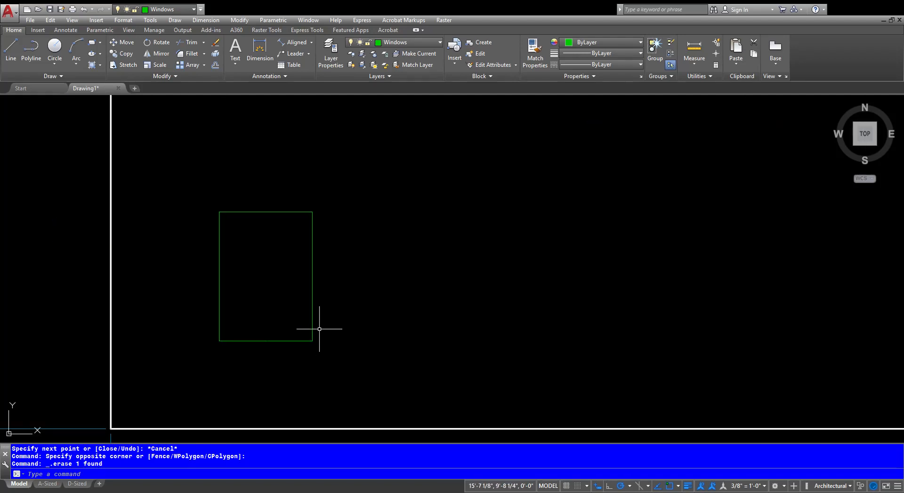
{"action": "left_click", "coordinate": [312, 333]}
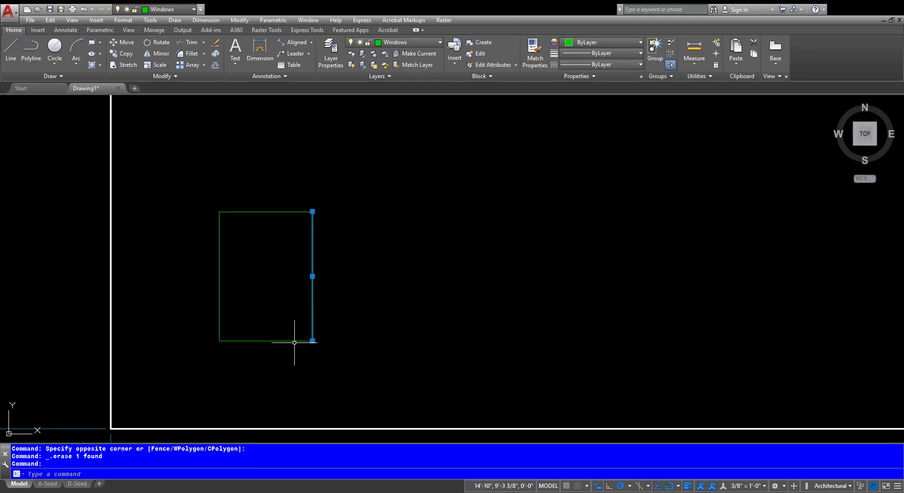
{"action": "left_click", "coordinate": [289, 342]}
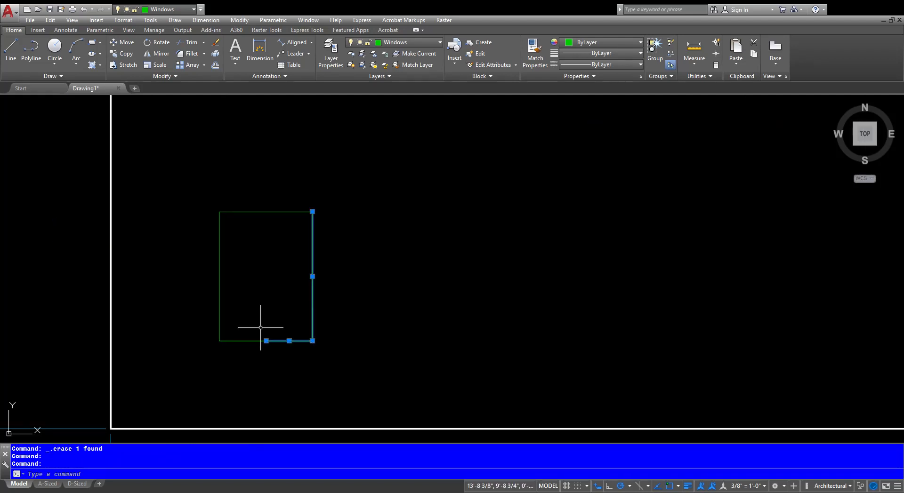
{"action": "left_click", "coordinate": [219, 308]}
{"action": "left_click", "coordinate": [246, 341]}
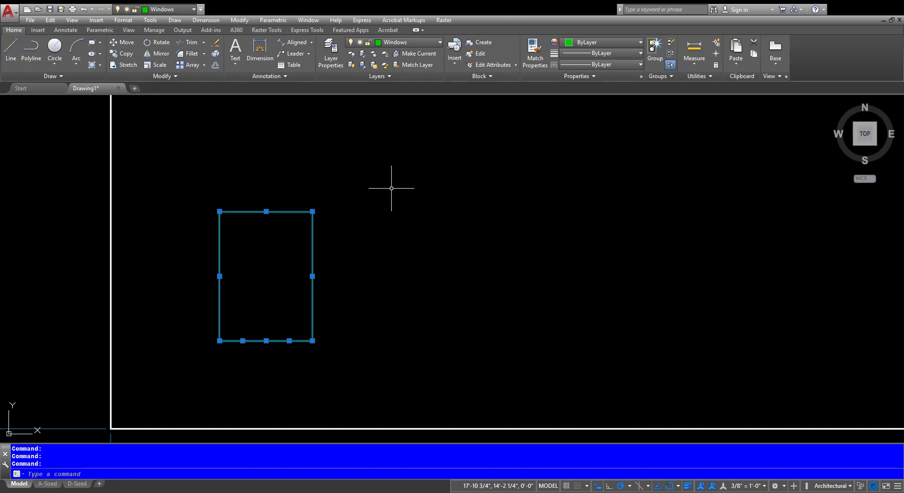
{"action": "key", "text": "Escape"}
Step: Join all segments of the window outline into a single polyline
{"action": "left_click", "coordinate": [373, 170]}
{"action": "left_click", "coordinate": [176, 403]}
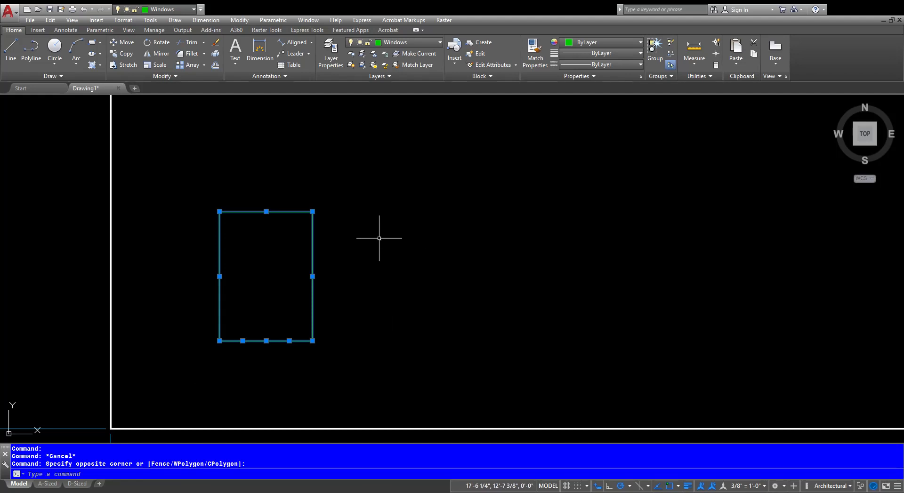
{"action": "type", "text": "J"}
{"action": "key", "text": "Return"}
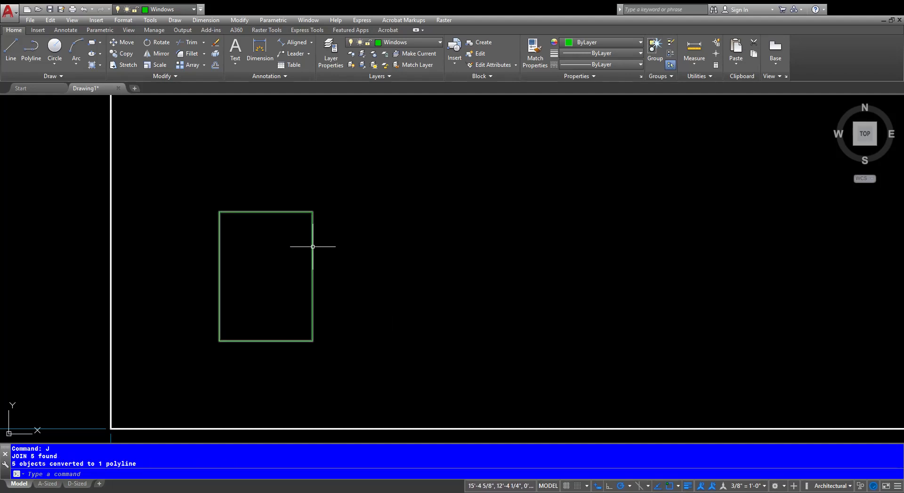
{"action": "left_click", "coordinate": [313, 246]}
{"action": "key", "text": "Escape"}
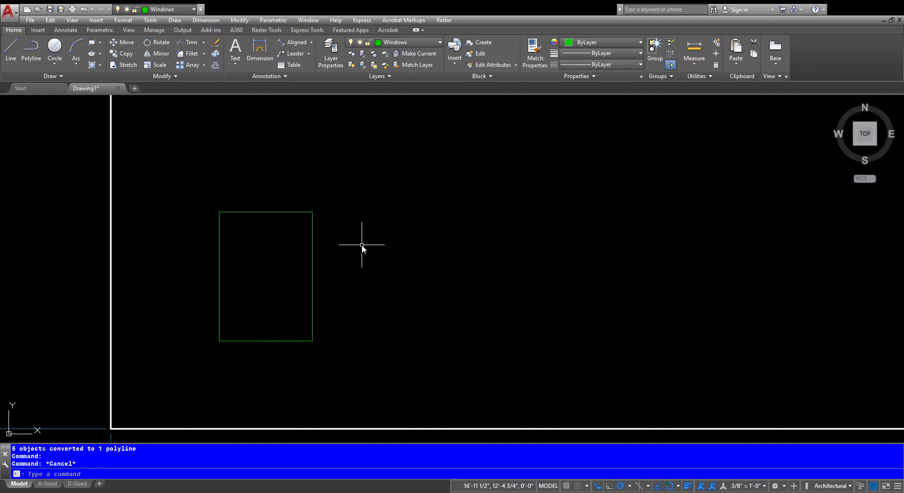
Step: Offset the window outline 2" inward to form the frame
{"action": "type", "text": "o"}
{"action": "key", "text": "Return"}
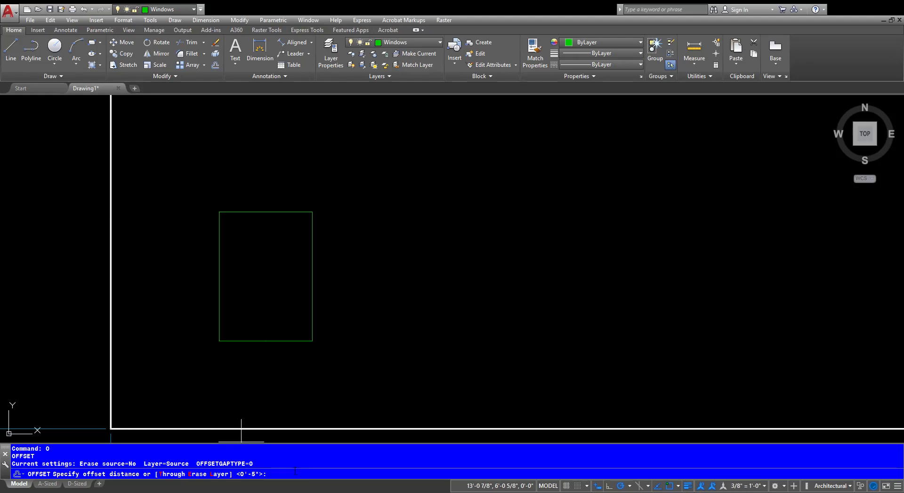
{"action": "type", "text": "2"}
{"action": "key", "text": "Return"}
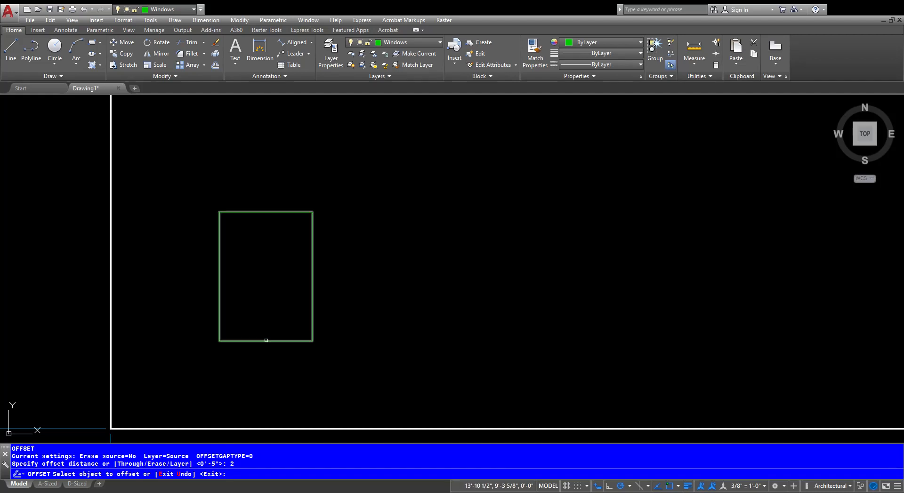
{"action": "left_click", "coordinate": [267, 337]}
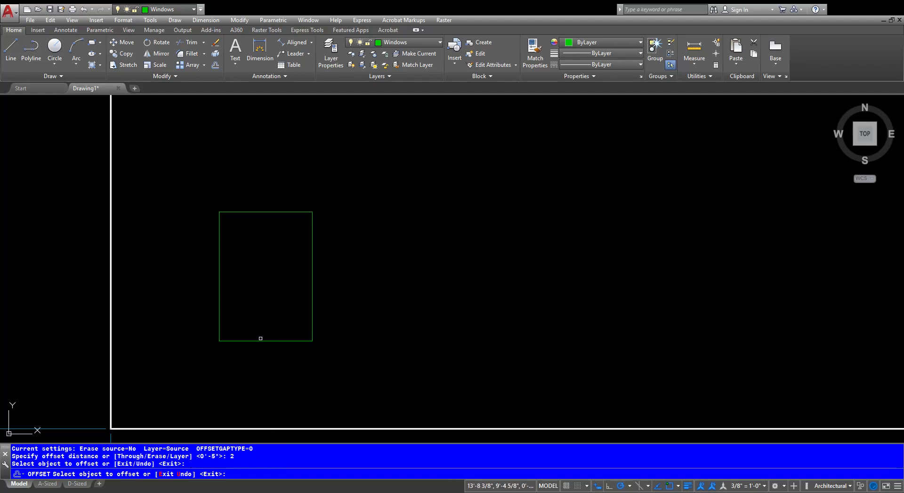
{"action": "left_click", "coordinate": [260, 341]}
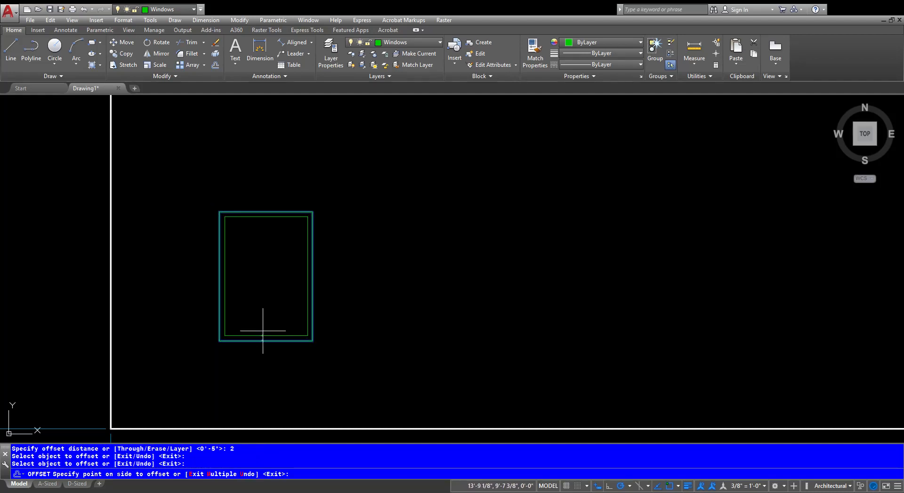
{"action": "left_click", "coordinate": [263, 330]}
{"action": "key", "text": "Escape"}
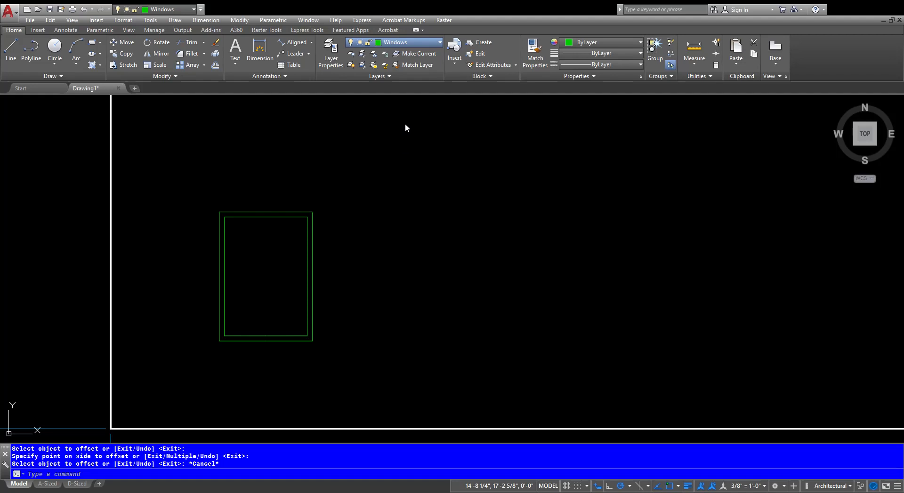
Step: Make Dimensions the current layer and add a linear dimension for the window's width above it
{"action": "left_click", "coordinate": [403, 135]}
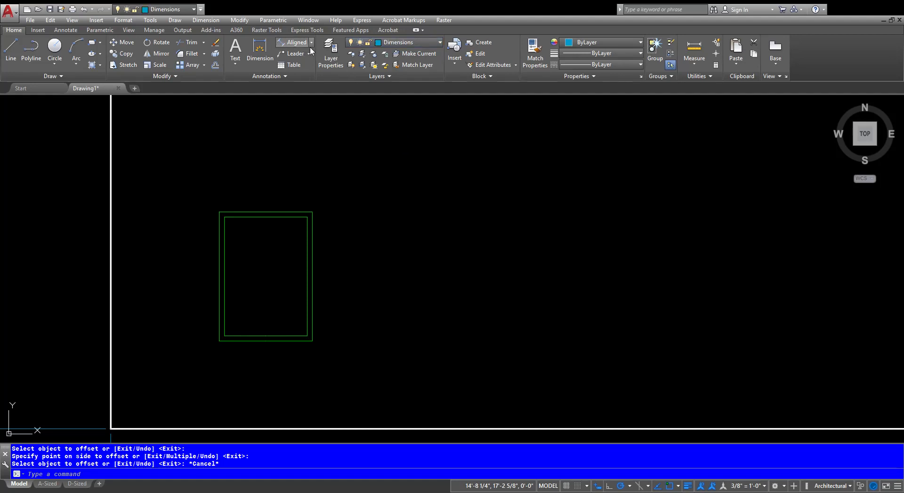
{"action": "left_click", "coordinate": [312, 43]}
{"action": "left_click", "coordinate": [294, 54]}
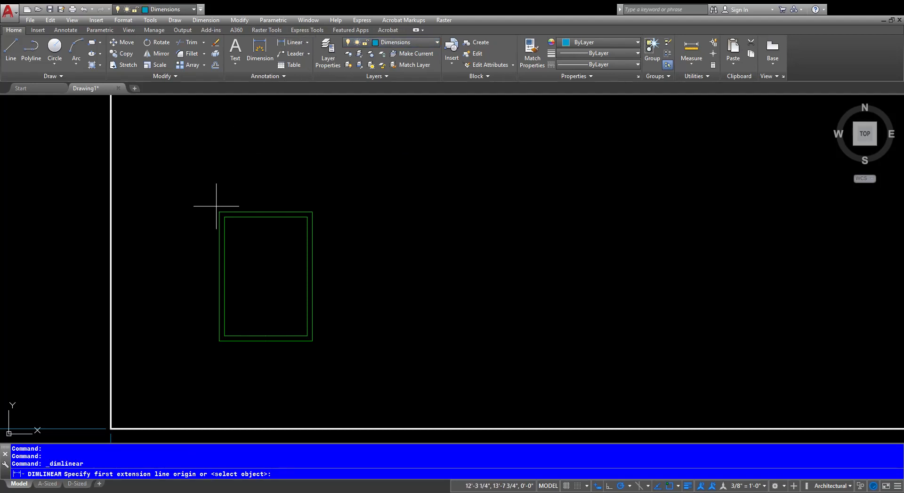
{"action": "left_click", "coordinate": [219, 211]}
{"action": "left_click", "coordinate": [312, 212]}
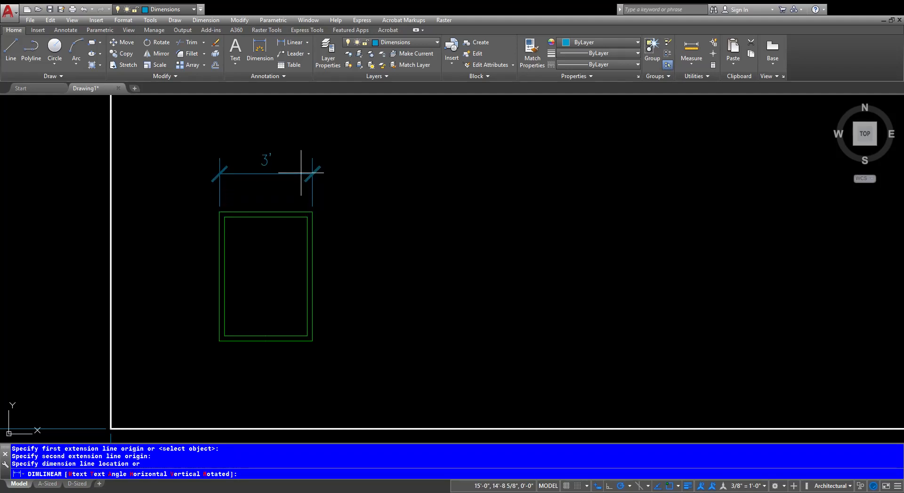
{"action": "left_click", "coordinate": [302, 174]}
Step: Add a linear dimension for the window's height along its right side
{"action": "key", "text": "Return"}
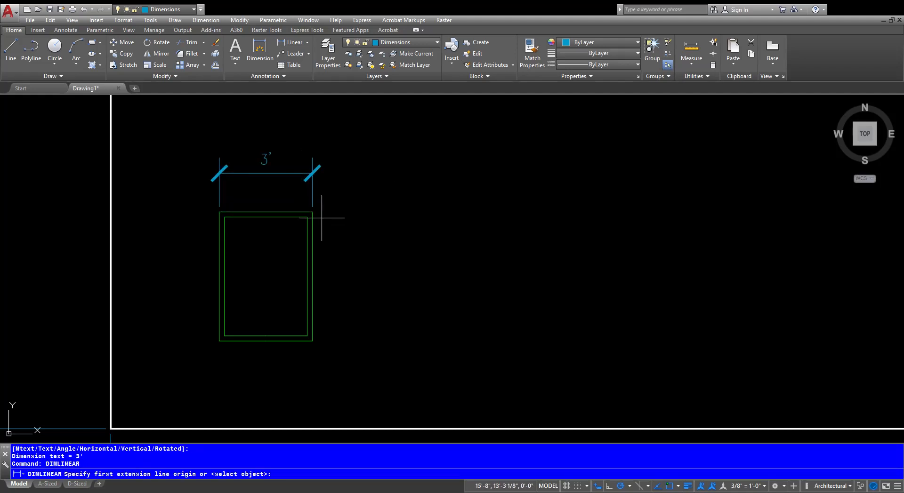
{"action": "left_click", "coordinate": [312, 212]}
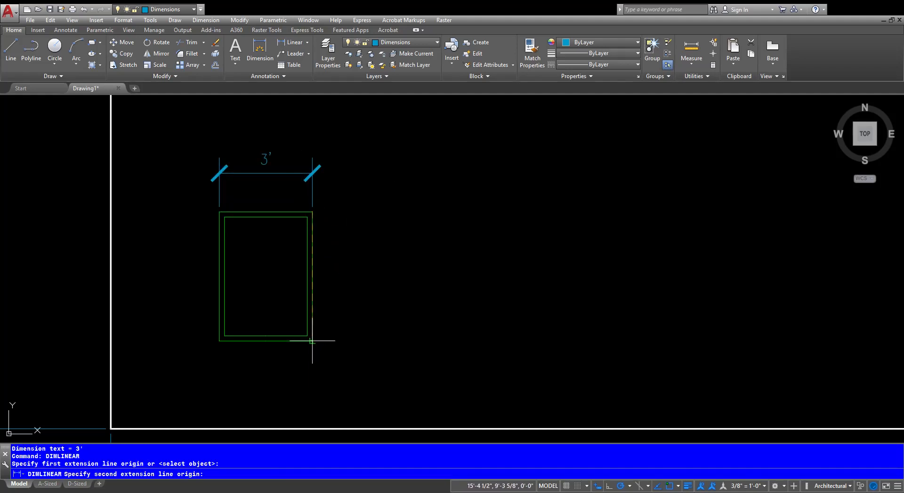
{"action": "left_click", "coordinate": [312, 341]}
{"action": "left_click", "coordinate": [370, 331]}
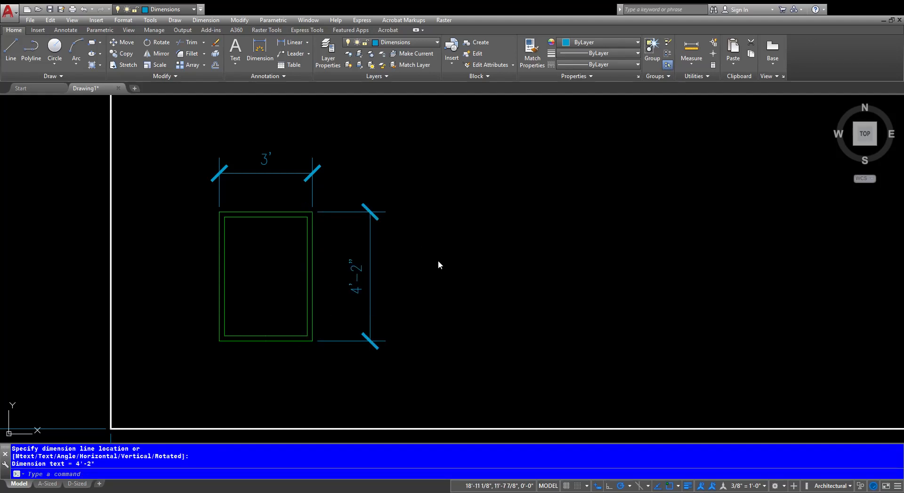
Step: Dimension the vertical distance from the midpoint of the window's bottom edge down to the building's base line
{"action": "key", "text": "Return"}
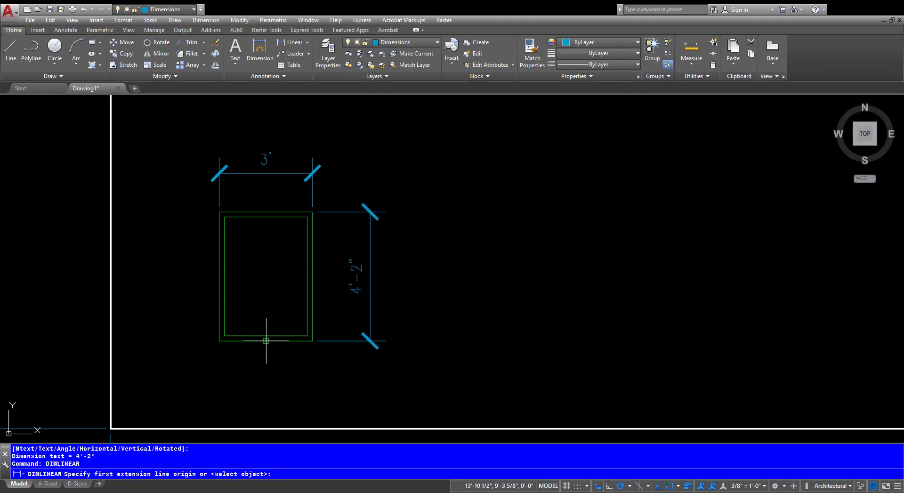
{"action": "left_click", "coordinate": [266, 340]}
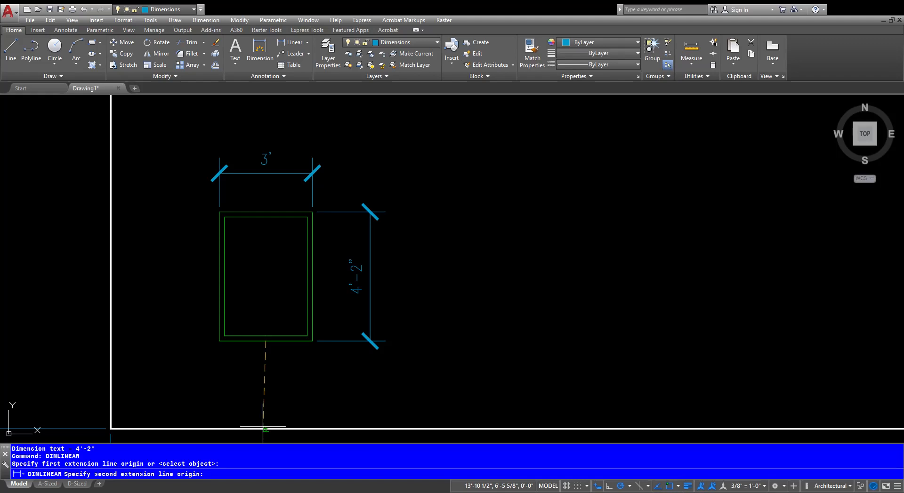
{"action": "left_click", "coordinate": [266, 428]}
{"action": "left_click", "coordinate": [277, 391]}
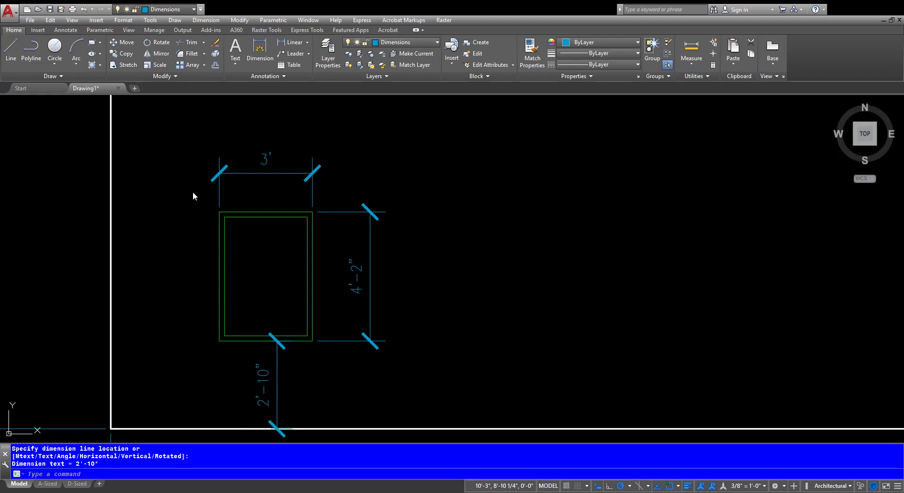
Step: Dimension the horizontal distance from the building's lower-left corner to the window's centre, placed between the base line and the 42' dimension
{"action": "key", "text": "Return"}
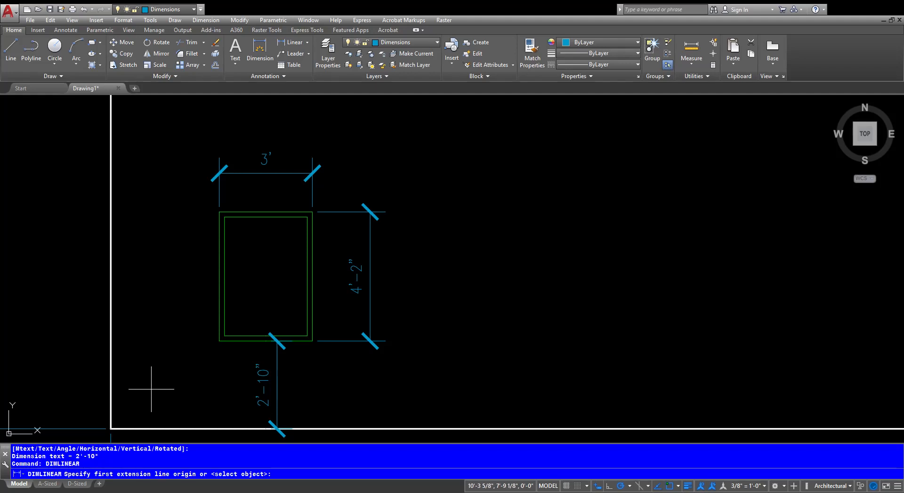
{"action": "left_click", "coordinate": [110, 429]}
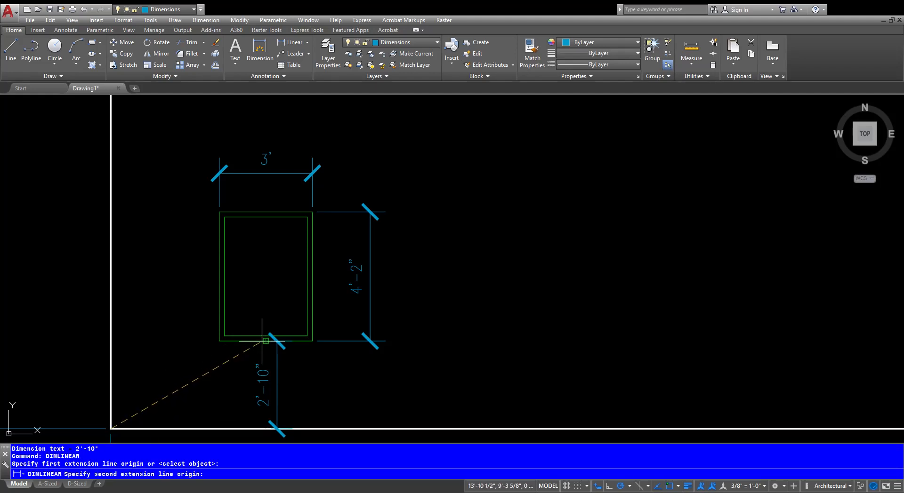
{"action": "left_click", "coordinate": [265, 428]}
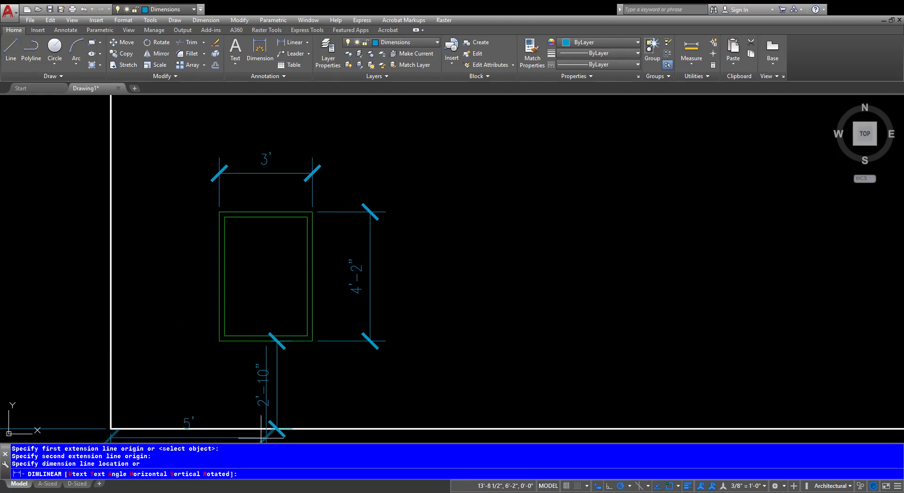
{"action": "scroll", "coordinate": [260, 438], "scroll_direction": "down", "scroll_amount": 1}
{"action": "middle_click_drag", "start_coordinate": [261, 438], "coordinate": [264, 314]}
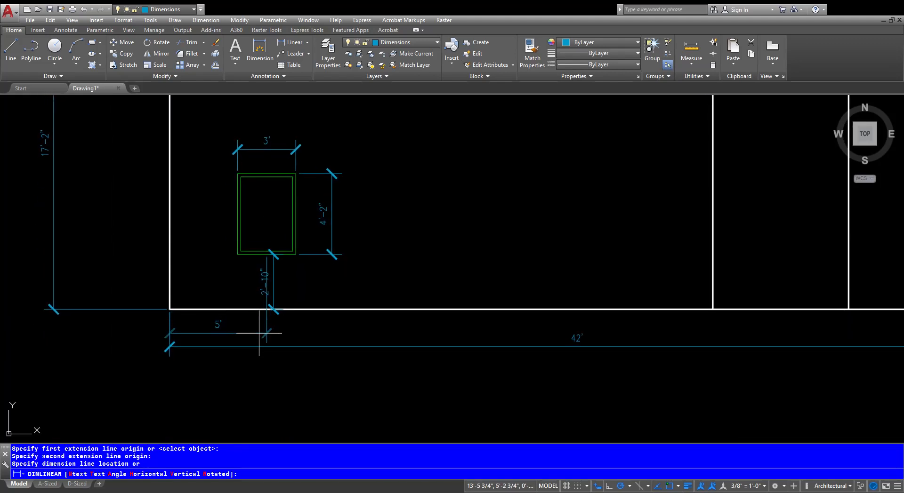
{"action": "left_click", "coordinate": [259, 334]}
{"action": "key", "text": "Escape"}
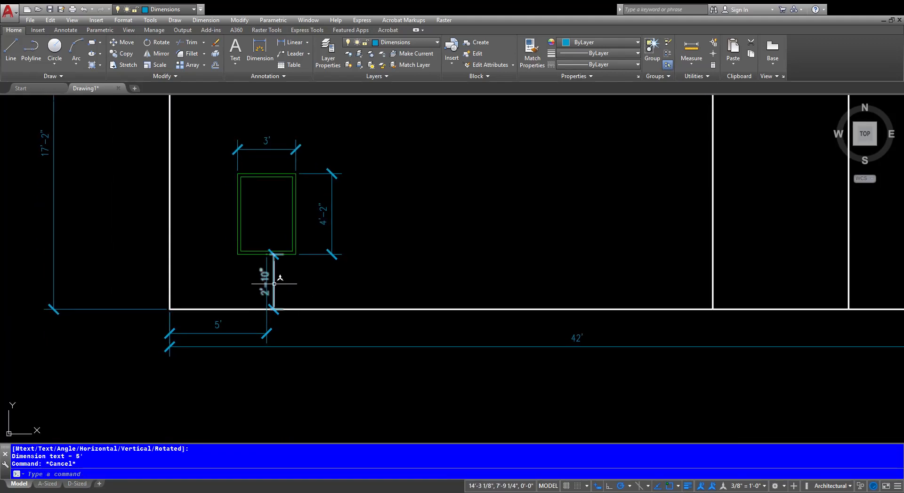
Step: Nudge the vertical dimension below the window to the left, clear of the centre dimension's extension line
{"action": "left_click", "coordinate": [274, 284]}
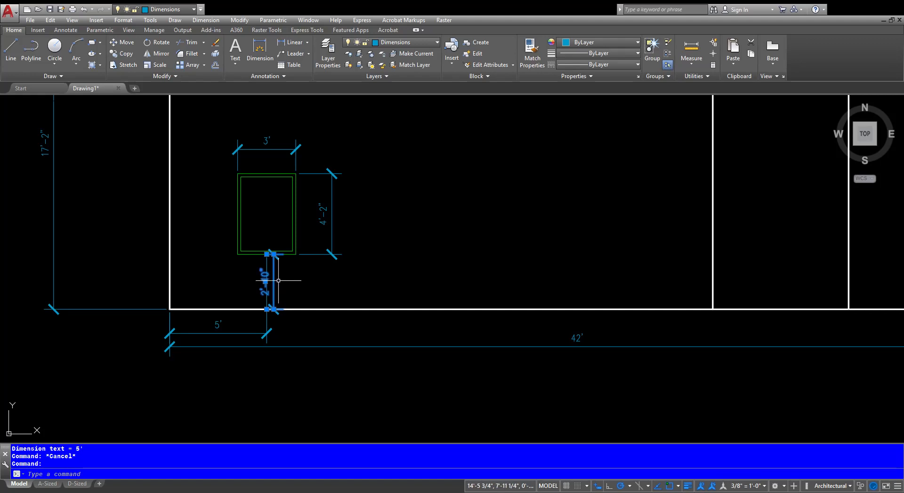
{"action": "left_click_drag", "start_coordinate": [278, 280], "coordinate": [260, 280]}
{"action": "key", "text": "ctrl+Left"}
{"action": "key", "text": "ctrl+Left"}
{"action": "key", "text": "ctrl+Left"}
{"action": "key", "text": "ctrl+Left"}
{"action": "key", "text": "ctrl+Left"}
{"action": "key", "text": "ctrl+Left"}
{"action": "key", "text": "ctrl+Left"}
{"action": "key", "text": "ctrl+Left"}
{"action": "key", "text": "ctrl+Left"}
{"action": "key", "text": "ctrl+Left"}
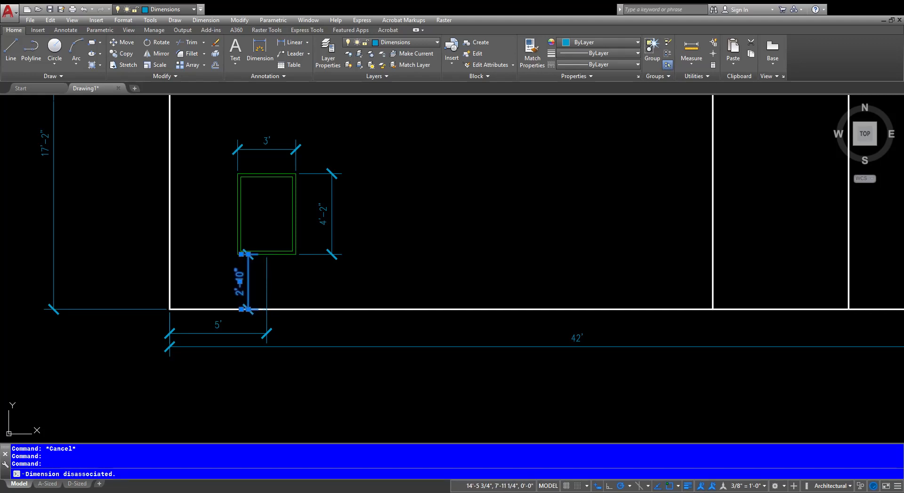
{"action": "key", "text": "Escape"}
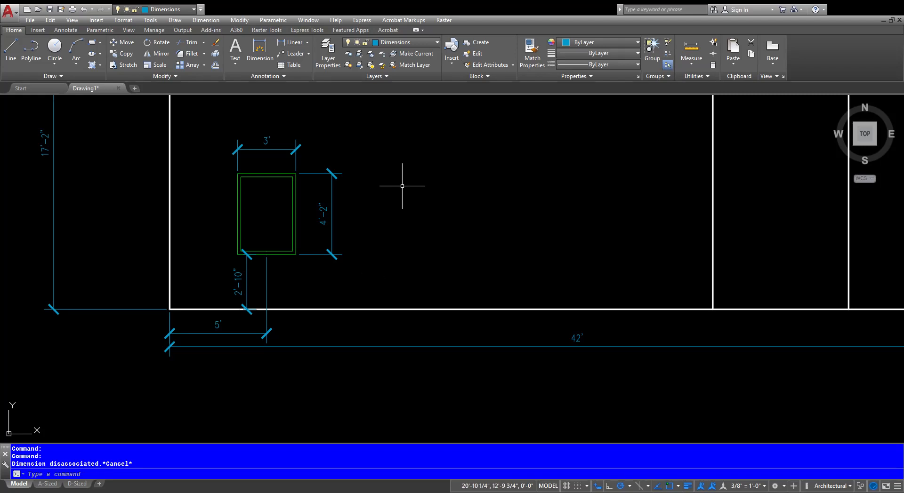
{"action": "scroll", "coordinate": [406, 194], "scroll_direction": "down", "scroll_amount": 3}
{"action": "mouse_move", "coordinate": [400, 203]}
{"action": "middle_mouse_down"}
{"action": "mouse_move", "coordinate": [355, 262]}
{"action": "mouse_move", "coordinate": [326, 280]}
{"action": "mouse_move", "coordinate": [329, 315]}
{"action": "middle_mouse_up"}
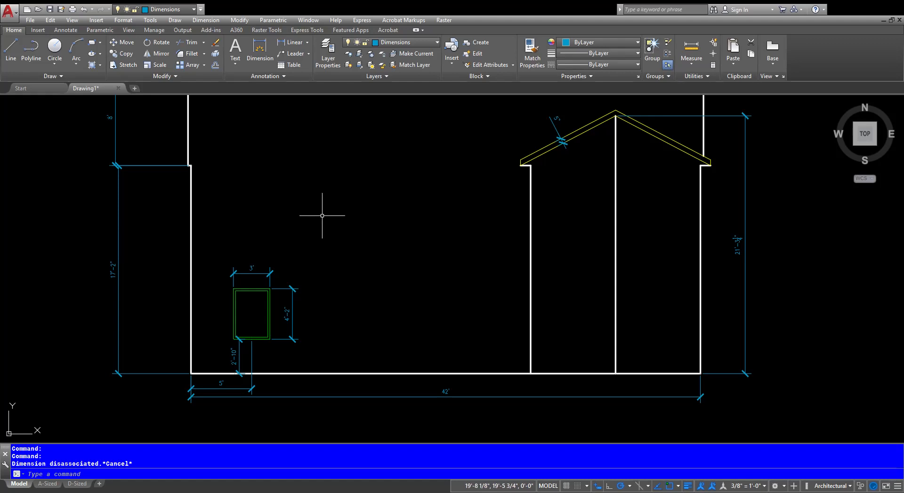
Step: Stretch the short eave line at the main wall's upper-left corner horizontally to the top of the gabled section's left wall
{"action": "middle_click_drag", "start_coordinate": [322, 217], "coordinate": [322, 250]}
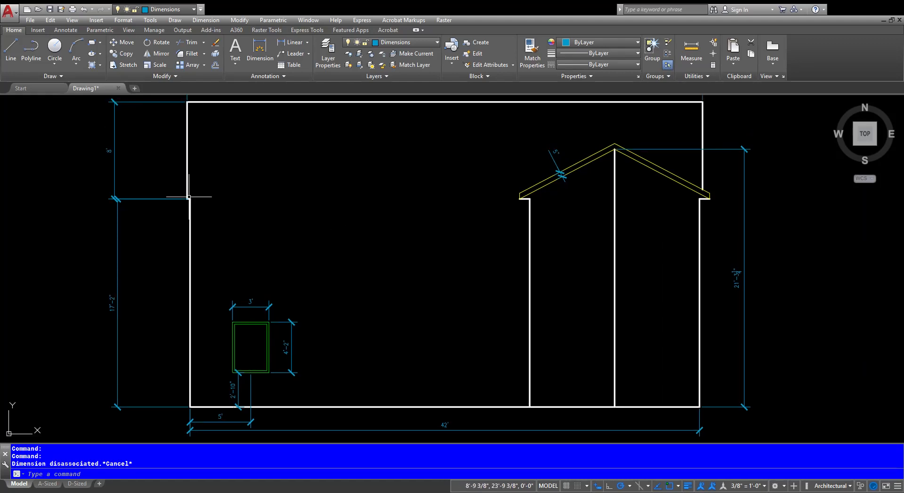
{"action": "scroll", "coordinate": [190, 197], "scroll_direction": "up", "scroll_amount": 2}
{"action": "scroll", "coordinate": [192, 196], "scroll_direction": "up", "scroll_amount": 2}
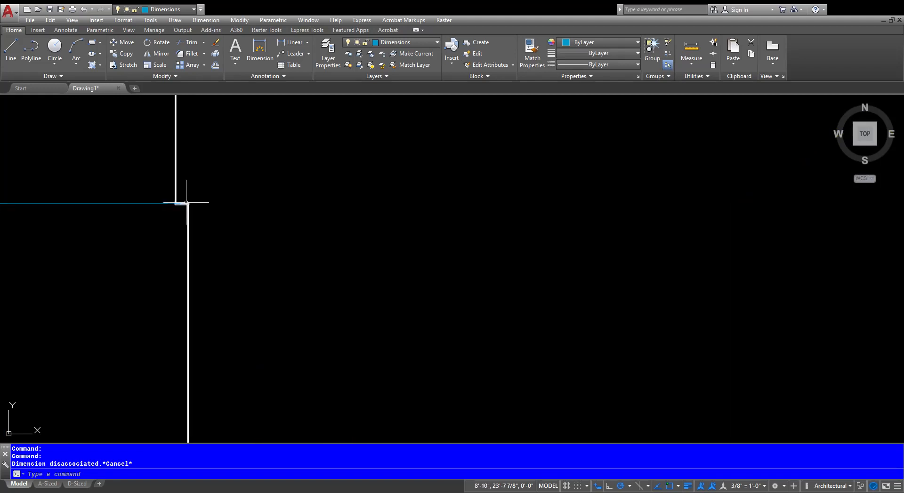
{"action": "left_click", "coordinate": [186, 203]}
{"action": "left_click", "coordinate": [187, 203]}
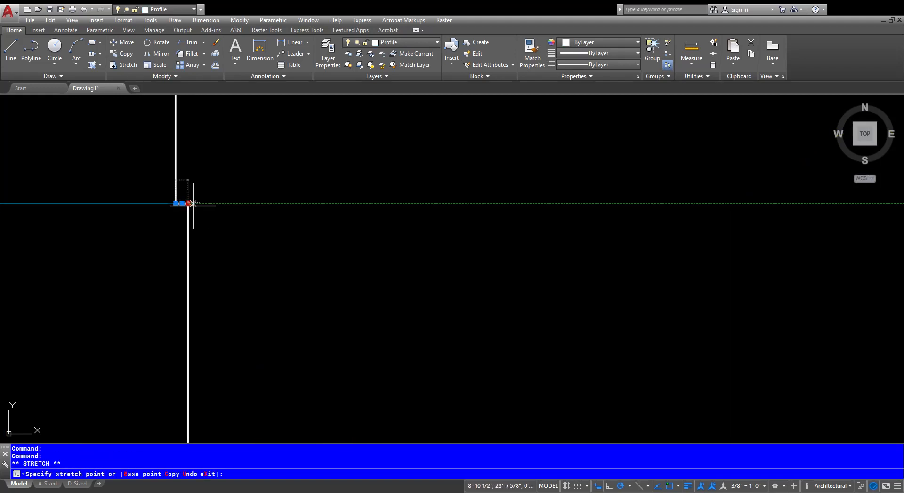
{"action": "scroll", "coordinate": [758, 218], "scroll_direction": "down", "scroll_amount": 2}
{"action": "middle_click_drag", "start_coordinate": [748, 219], "coordinate": [210, 202]}
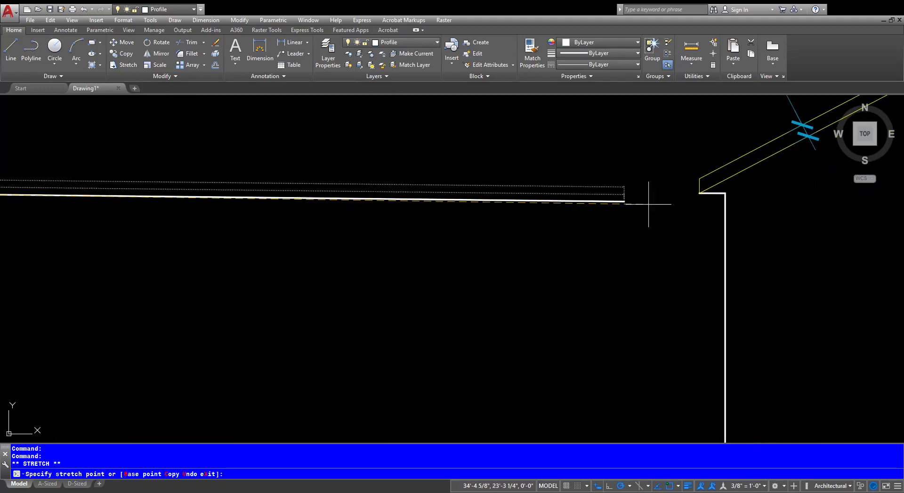
{"action": "key", "text": "Escape"}
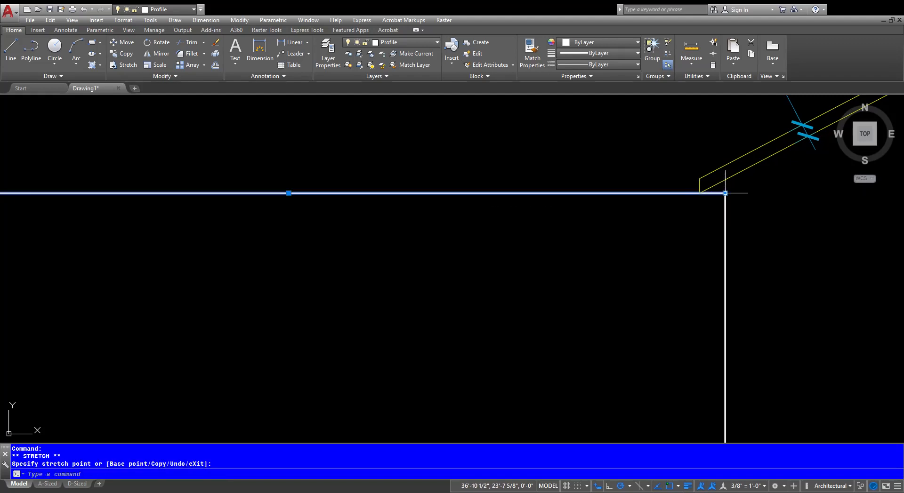
{"action": "scroll", "coordinate": [610, 258], "scroll_direction": "down", "scroll_amount": 2}
{"action": "scroll", "coordinate": [607, 258], "scroll_direction": "down", "scroll_amount": 3}
{"action": "middle_click_drag", "start_coordinate": [599, 258], "coordinate": [464, 268]}
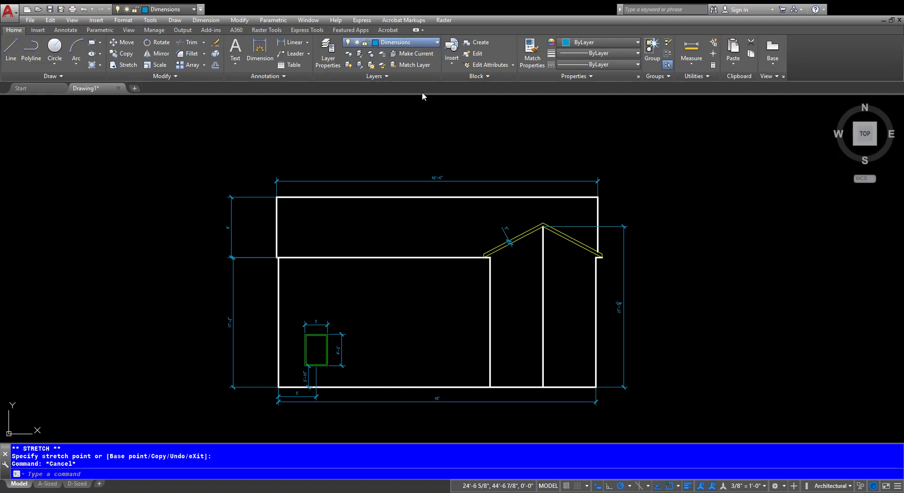
Step: Make the Roof layer current and freeze the Dimensions layer
{"action": "left_click", "coordinate": [394, 267]}
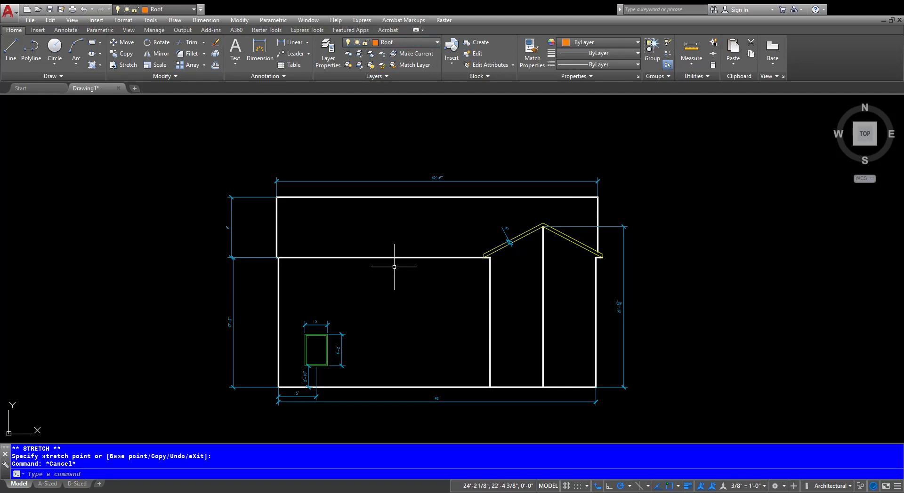
{"action": "left_click", "coordinate": [370, 54]}
{"action": "left_click", "coordinate": [608, 226]}
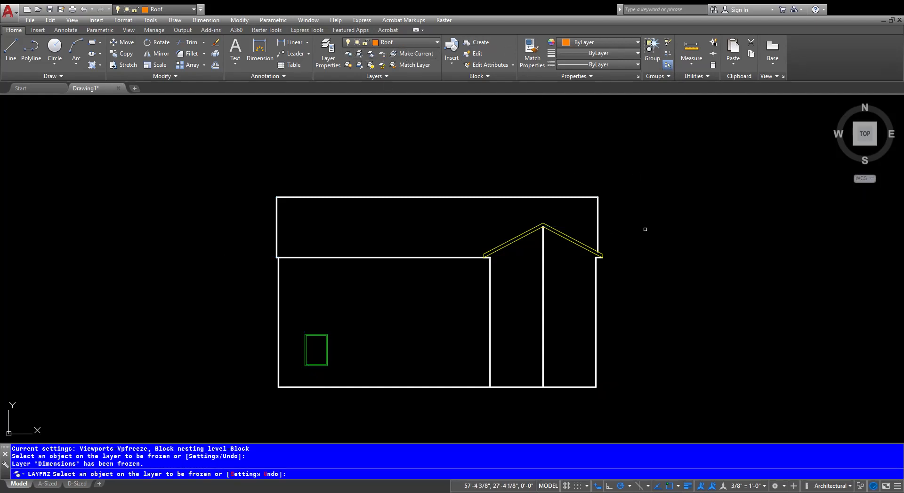
{"action": "key", "text": "Escape"}
Step: Hatch the main roof area with the AR-B88 pattern, setting the hatch origin at the roof's lower-left corner
{"action": "scroll", "coordinate": [627, 262], "scroll_direction": "up", "scroll_amount": 3}
{"action": "mouse_move", "coordinate": [626, 263]}
{"action": "middle_mouse_down"}
{"action": "mouse_move", "coordinate": [663, 224]}
{"action": "mouse_move", "coordinate": [666, 234]}
{"action": "middle_mouse_up"}
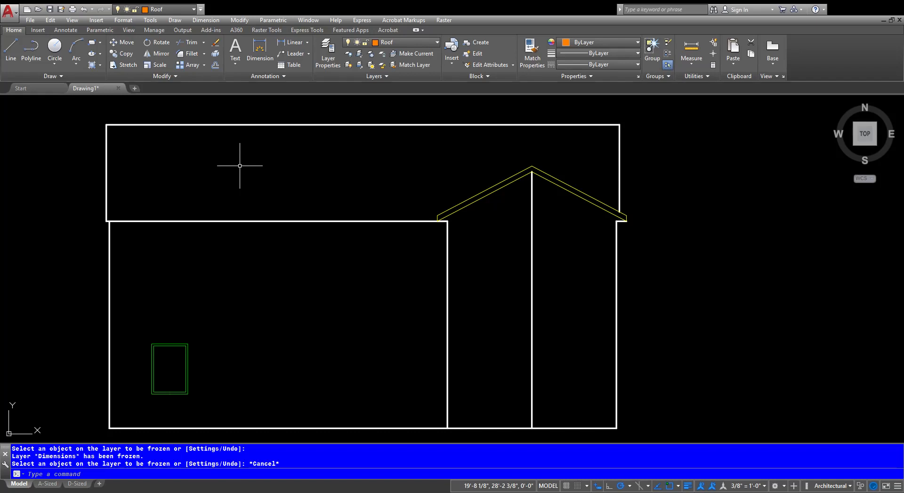
{"action": "left_click", "coordinate": [92, 65]}
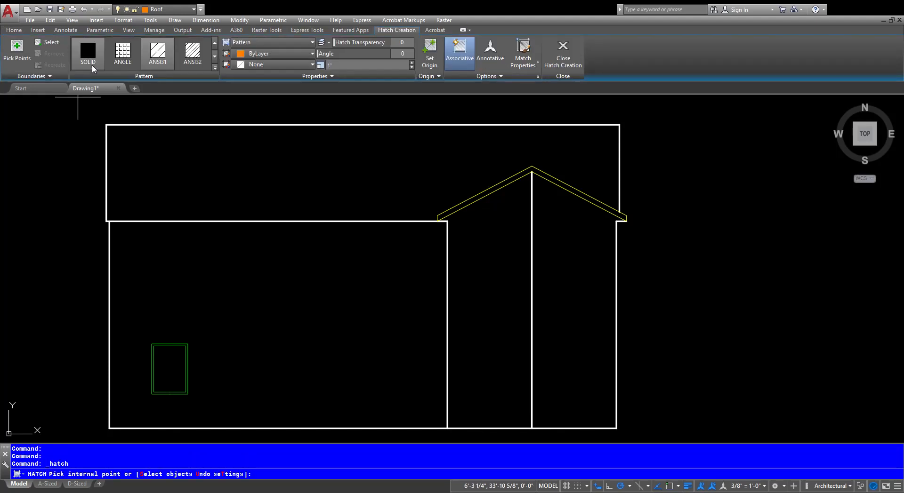
{"action": "key", "text": "Escape"}
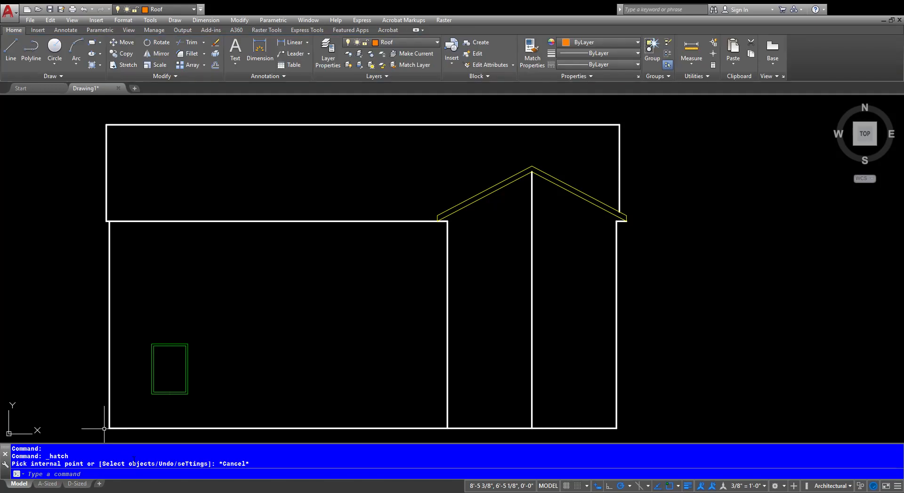
{"action": "left_click", "coordinate": [135, 478]}
{"action": "type", "text": "hatch"}
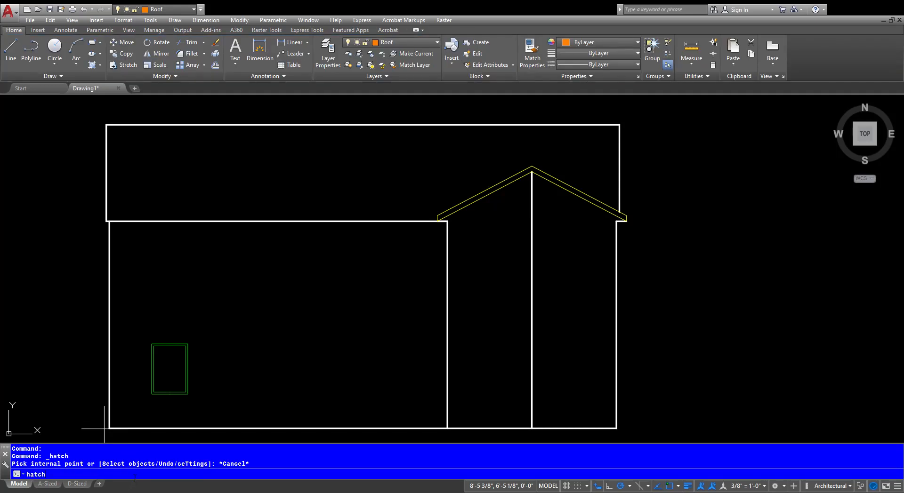
{"action": "key", "text": "Return"}
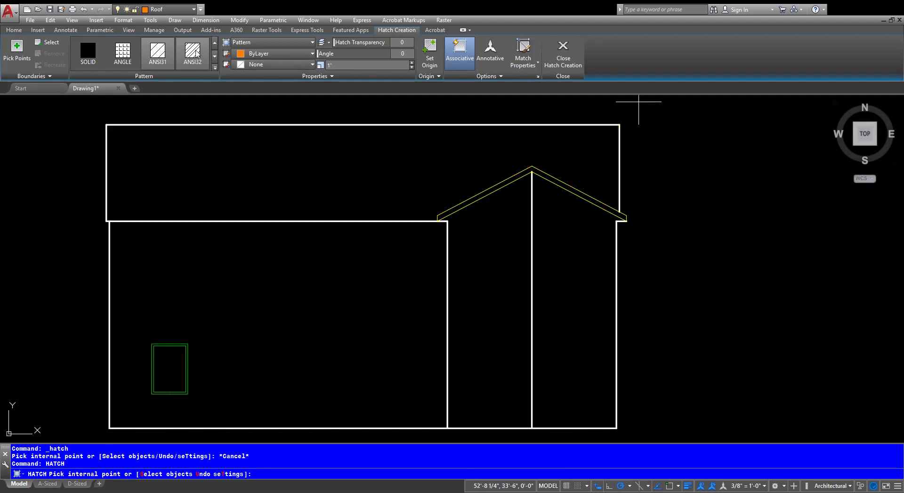
{"action": "left_click", "coordinate": [215, 56]}
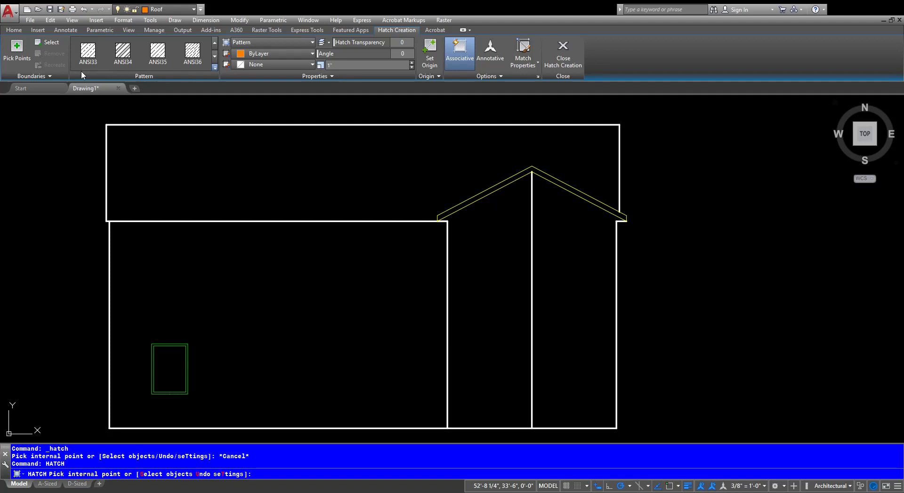
{"action": "scroll", "coordinate": [81, 70], "scroll_direction": "down", "scroll_amount": 2}
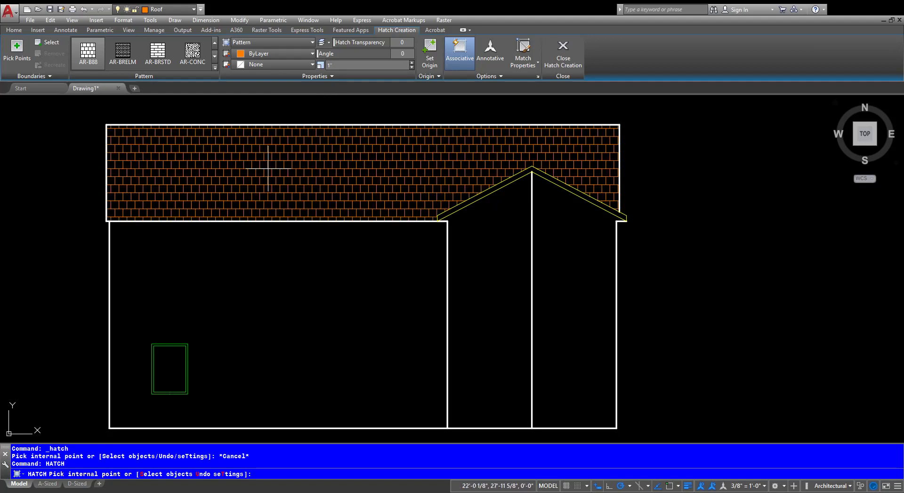
{"action": "left_click", "coordinate": [429, 66]}
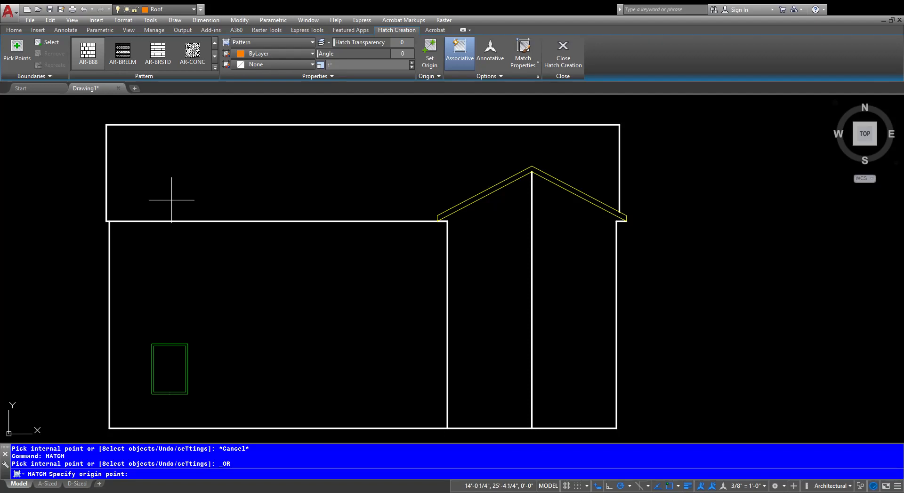
{"action": "left_click", "coordinate": [107, 221]}
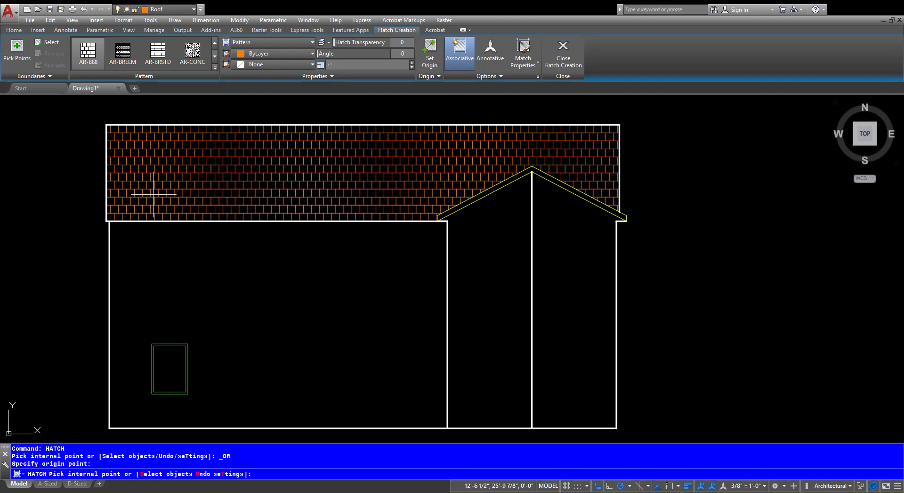
{"action": "left_click", "coordinate": [151, 195]}
{"action": "key", "text": "Escape"}
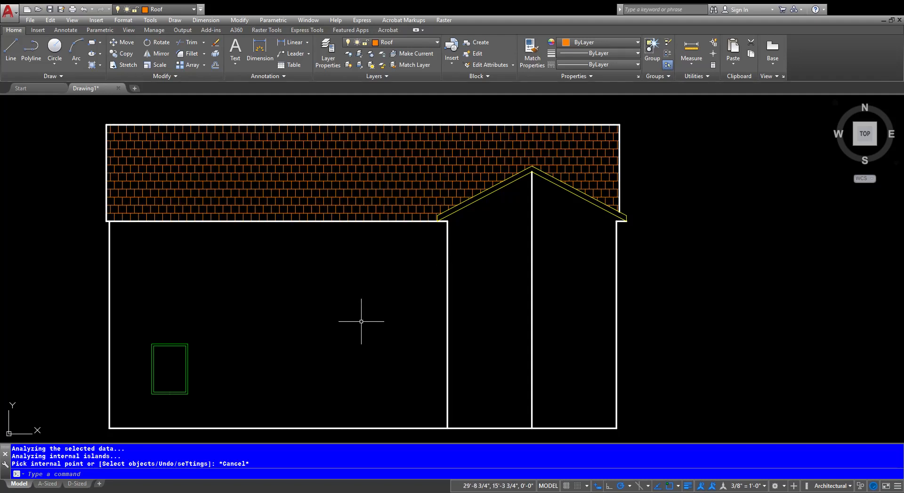
Step: Start a new hatch for the wall around the window and choose the ANSI31 pattern
{"action": "middle_click_drag", "start_coordinate": [324, 346], "coordinate": [357, 330]}
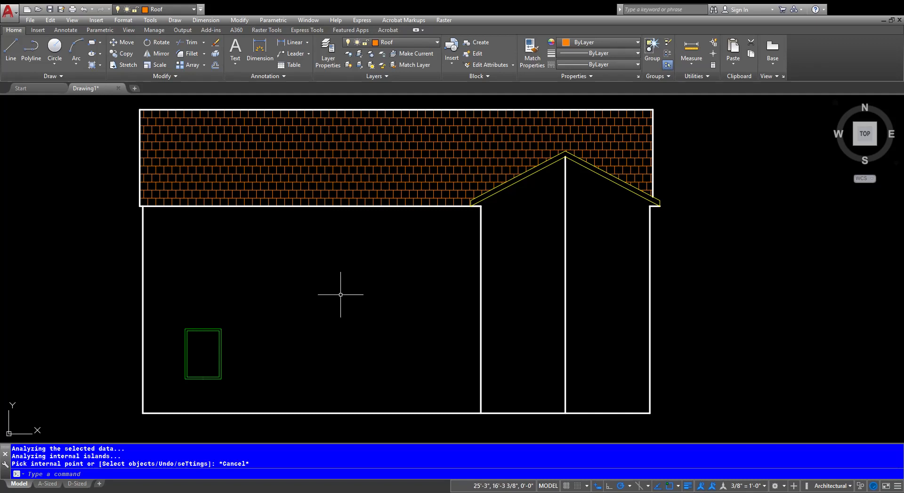
{"action": "left_click", "coordinate": [119, 479]}
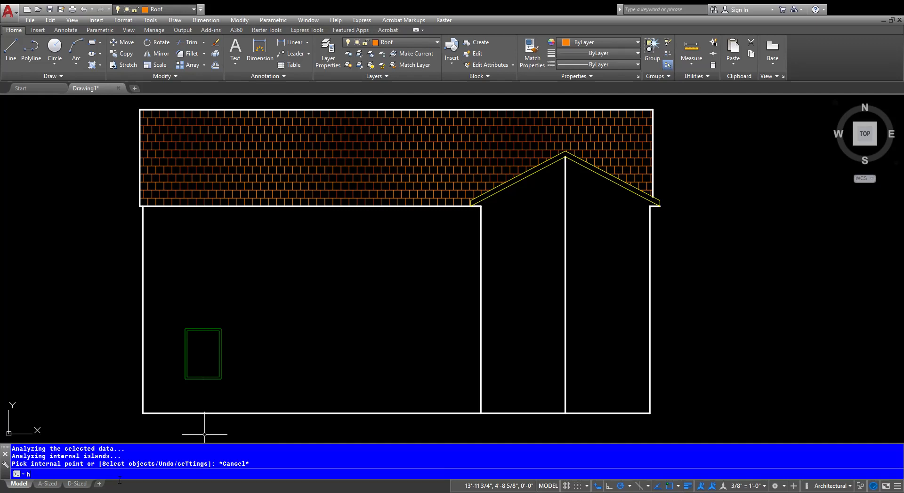
{"action": "type", "text": "hatch"}
{"action": "key", "text": "Return"}
{"action": "type", "text": "h"}
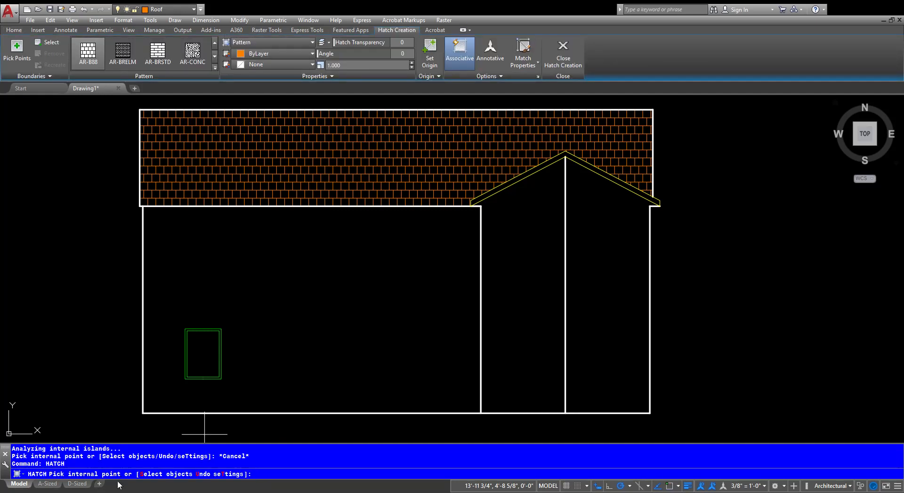
{"action": "left_click", "coordinate": [154, 214]}
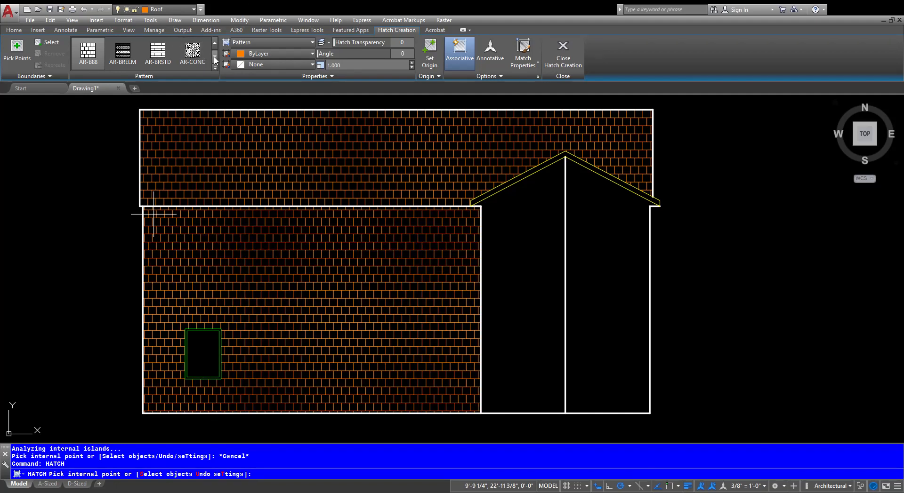
{"action": "left_click", "coordinate": [215, 43]}
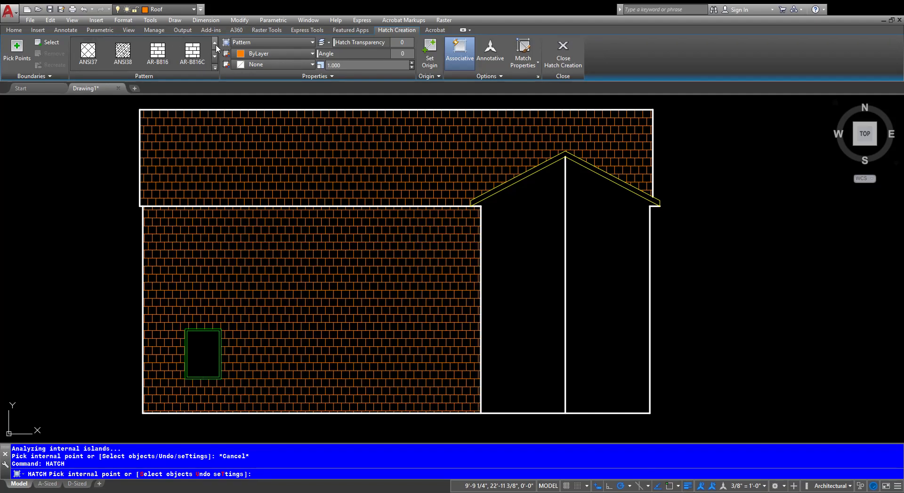
{"action": "left_click", "coordinate": [215, 44]}
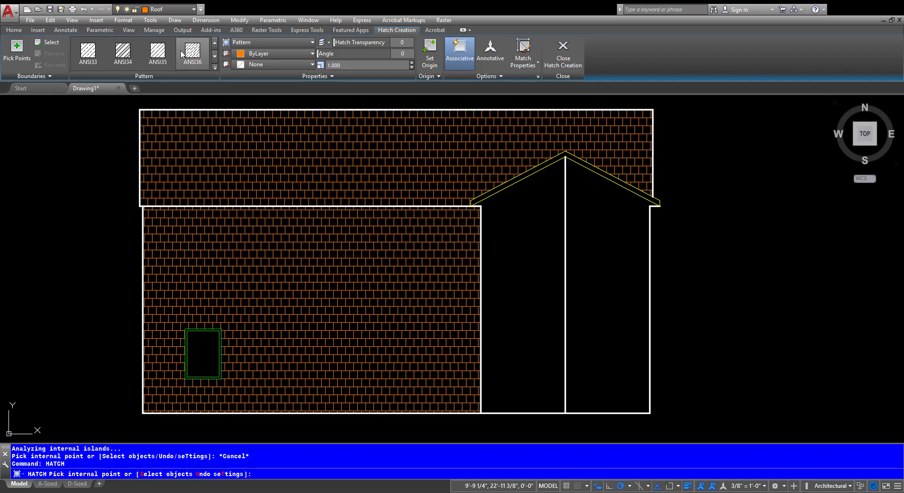
{"action": "left_click", "coordinate": [215, 43]}
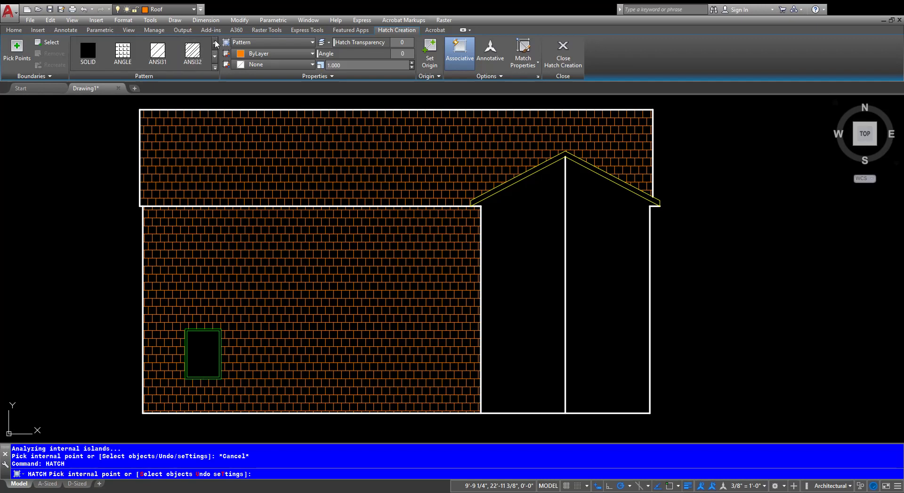
{"action": "left_click", "coordinate": [155, 52]}
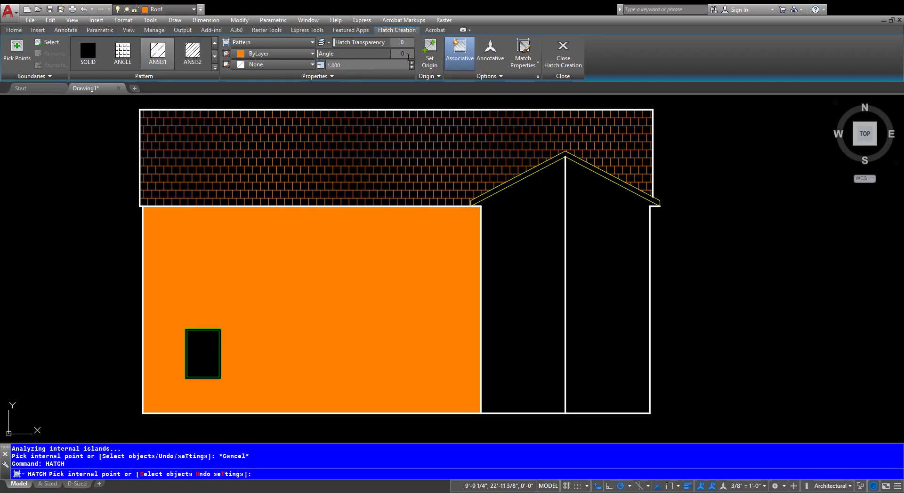
Step: Set the hatch angle to 135 and scale to 48, and fill the wall around the window with it
{"action": "left_click", "coordinate": [394, 54]}
{"action": "type", "text": "135"}
{"action": "key", "text": "Return"}
{"action": "left_click", "coordinate": [354, 65]}
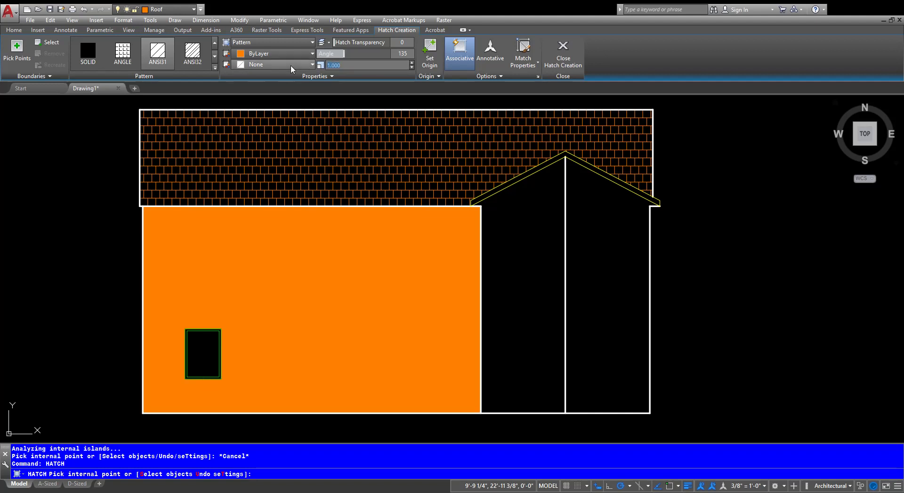
{"action": "type", "text": "48"}
{"action": "key", "text": "Return"}
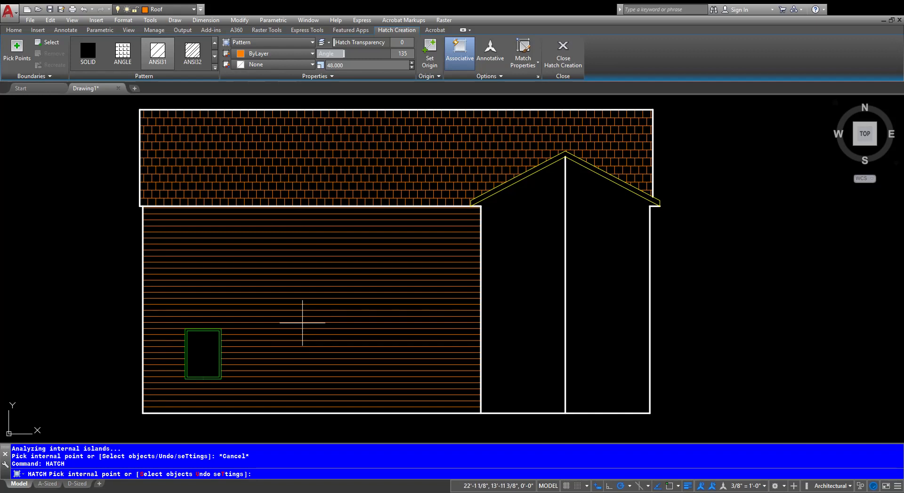
{"action": "left_click", "coordinate": [302, 320]}
{"action": "key", "text": "Escape"}
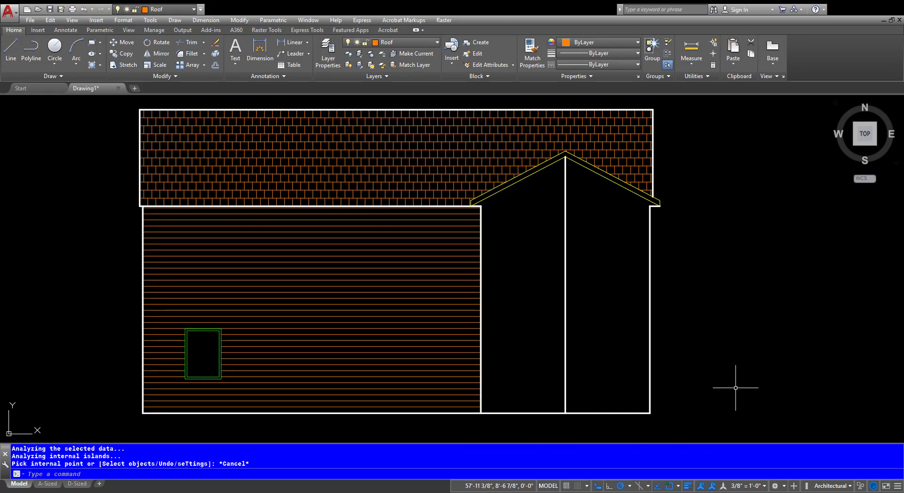
Step: On the Windows layer, draw a 3' horizontal line in the empty space to the right of the house
{"action": "middle_click_drag", "start_coordinate": [734, 338], "coordinate": [611, 352]}
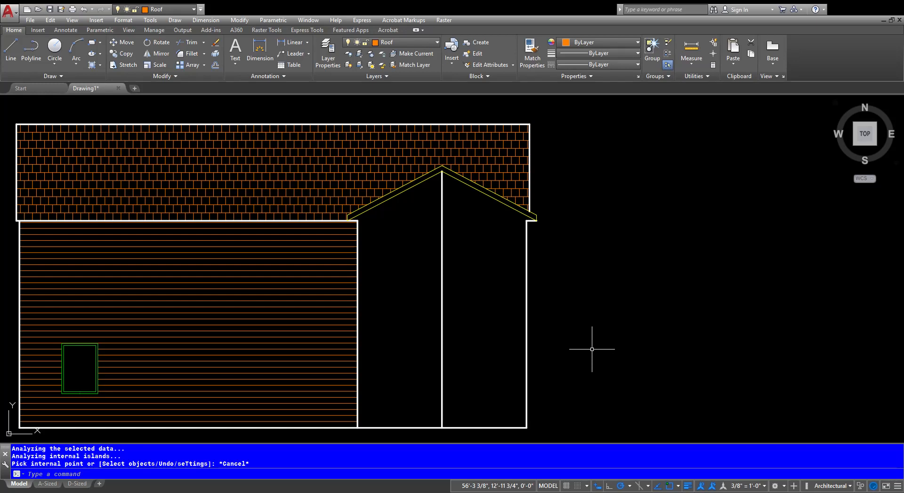
{"action": "middle_click_drag", "start_coordinate": [634, 304], "coordinate": [379, 310]}
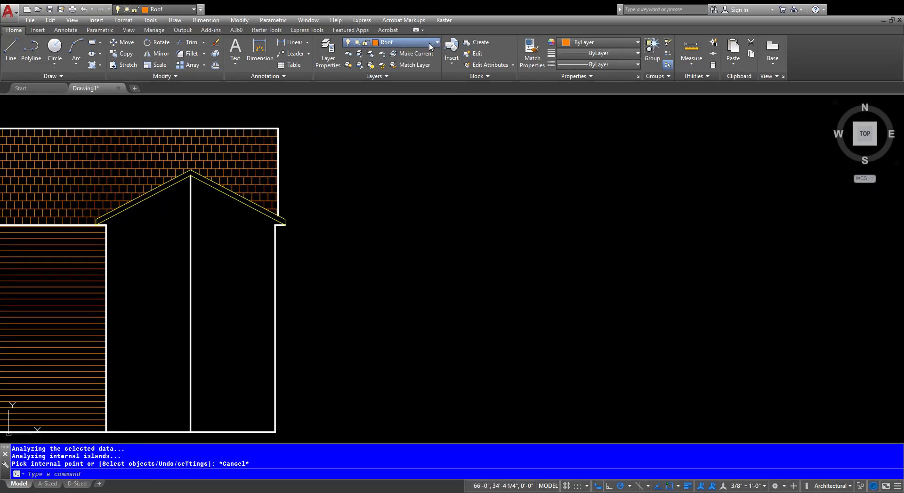
{"action": "left_click", "coordinate": [392, 337]}
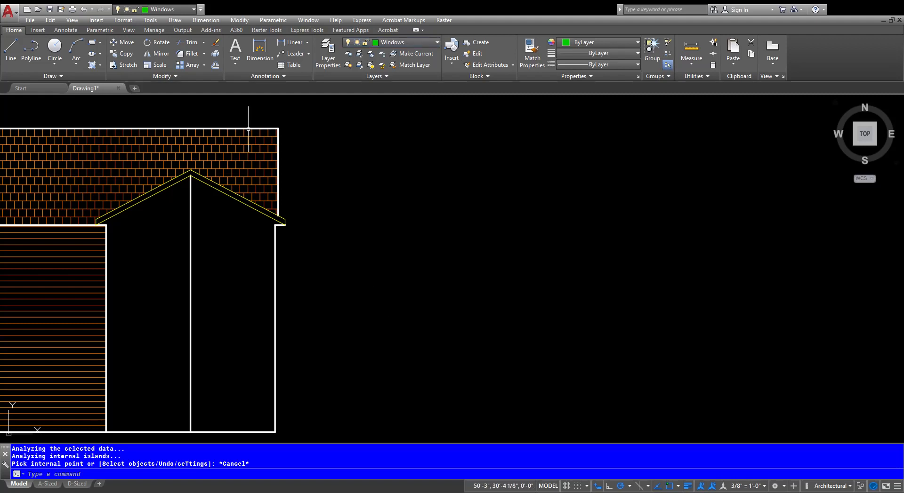
{"action": "left_click", "coordinate": [11, 59]}
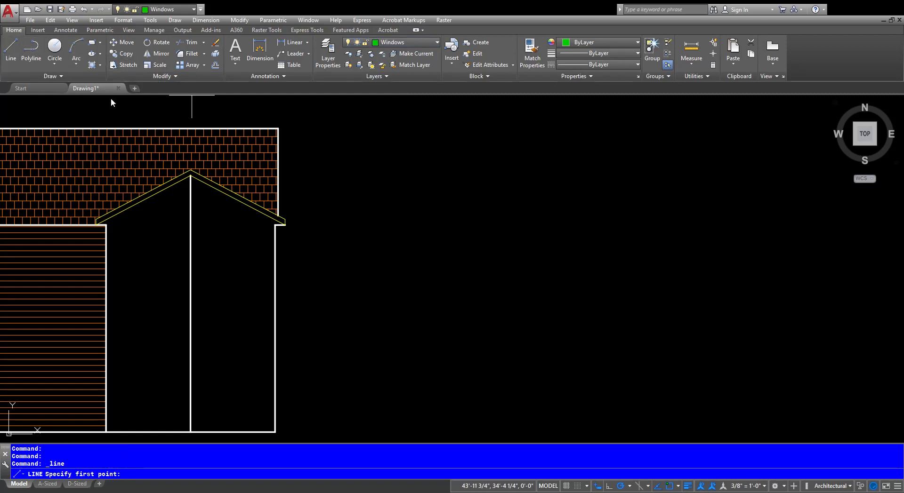
{"action": "left_click", "coordinate": [424, 294]}
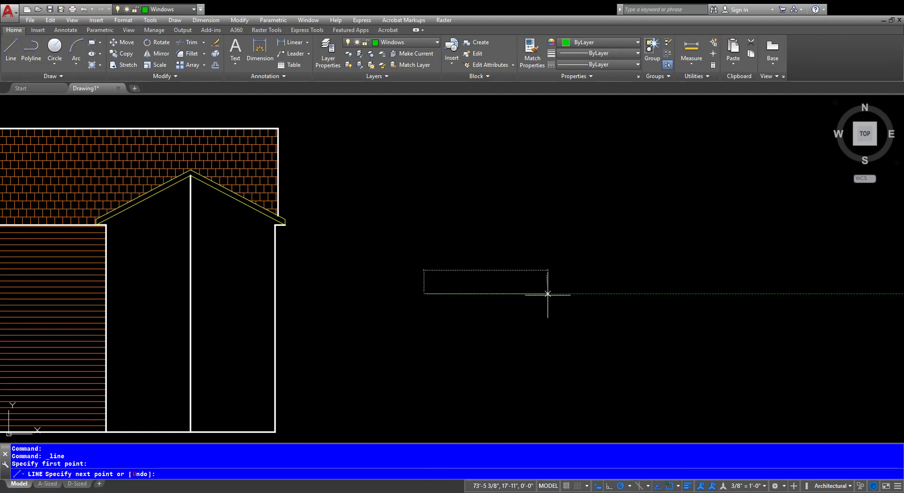
{"action": "type", "text": "3'"}
{"action": "key", "text": "Return"}
{"action": "key", "text": "Return"}
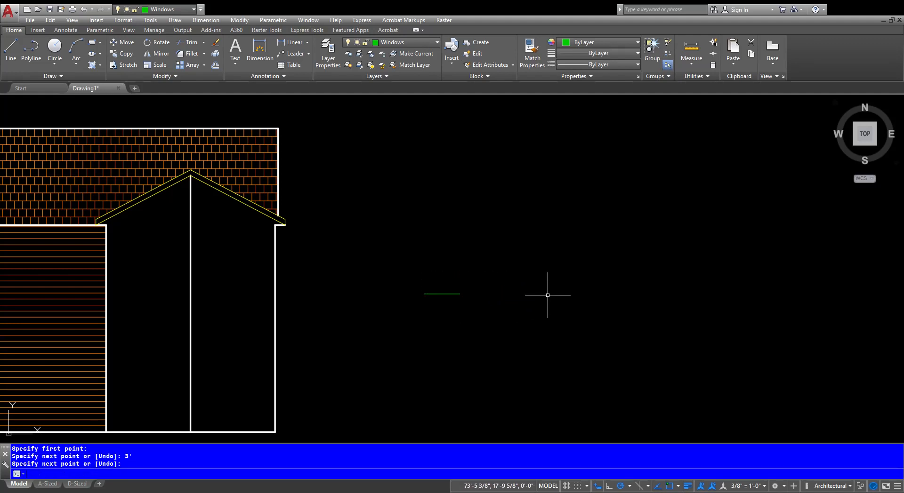
Step: Draw a circle with an 18-inch radius centred on the midpoint of the 3' line
{"action": "scroll", "coordinate": [440, 295], "scroll_direction": "up", "scroll_amount": 5}
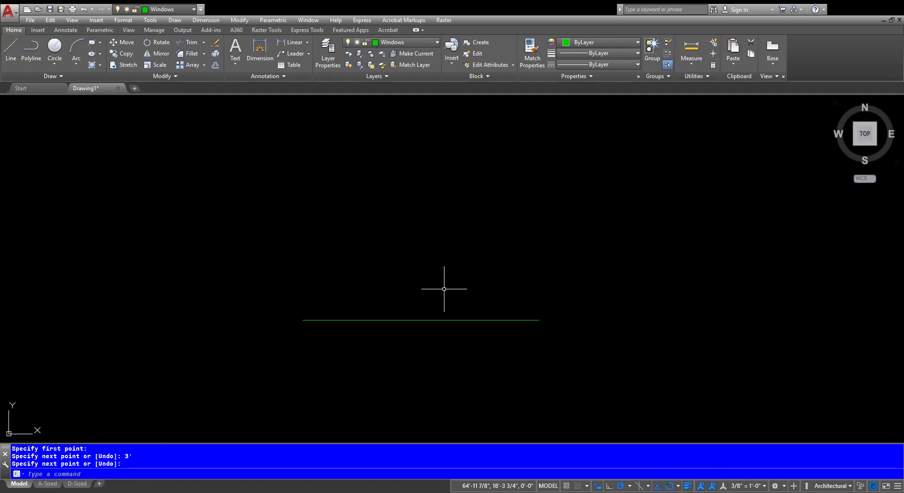
{"action": "middle_click_drag", "start_coordinate": [444, 289], "coordinate": [503, 307]}
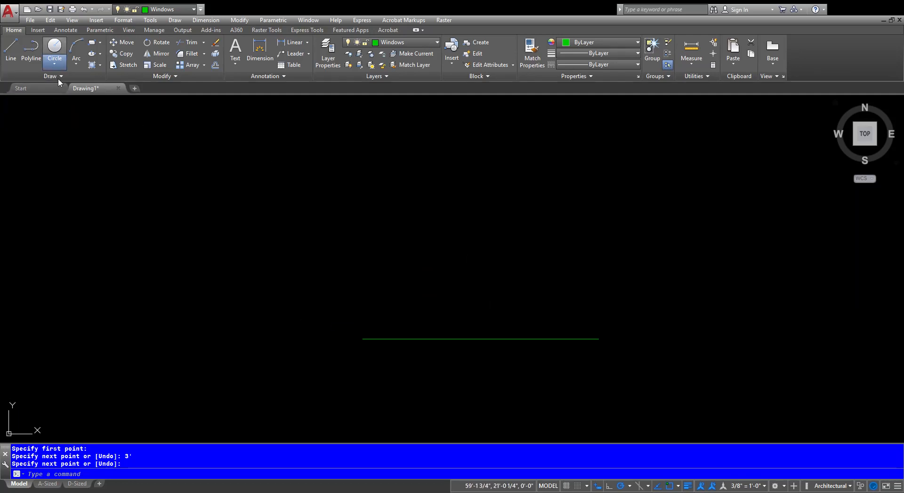
{"action": "left_click", "coordinate": [55, 51]}
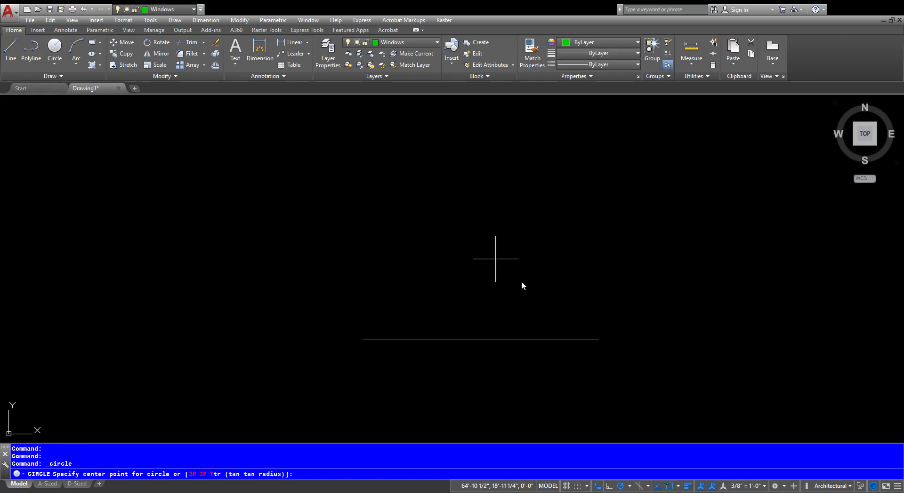
{"action": "left_click", "coordinate": [481, 339]}
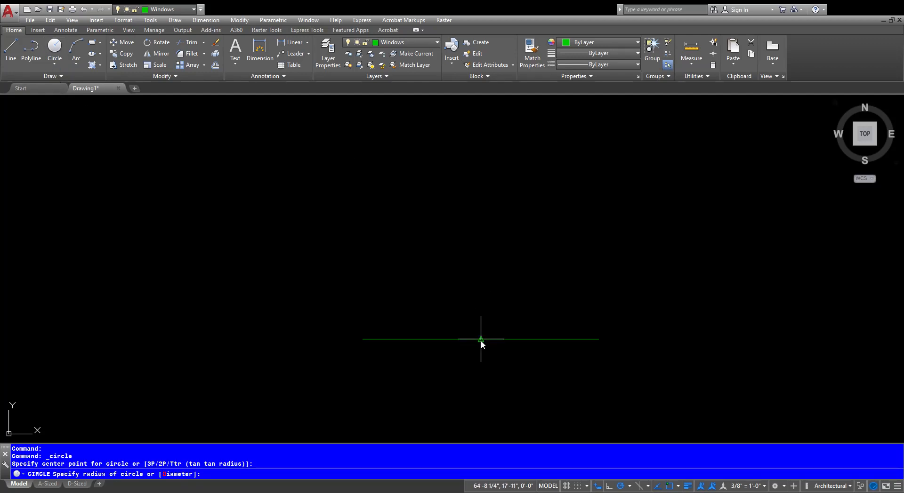
{"action": "type", "text": "18"}
{"action": "key", "text": "Return"}
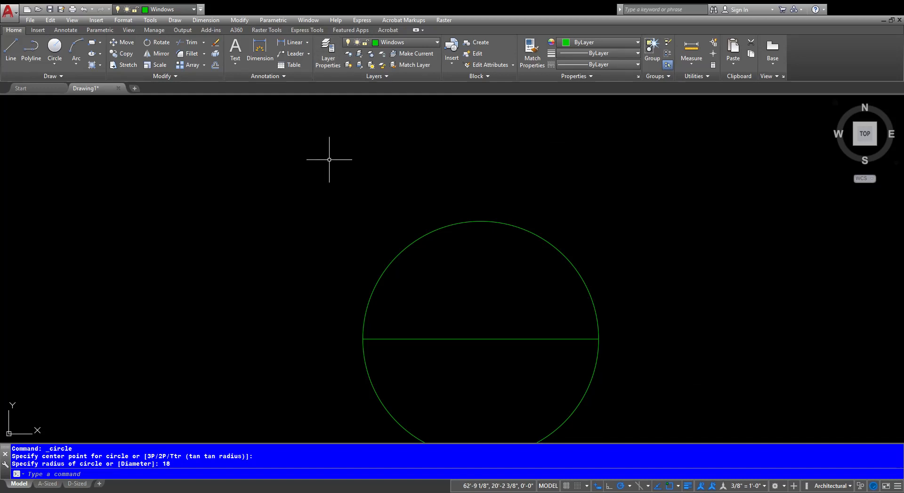
Step: Trim away the lower half of the circle, using the horizontal line as the cutting edge
{"action": "middle_click_drag", "start_coordinate": [329, 159], "coordinate": [277, 102]}
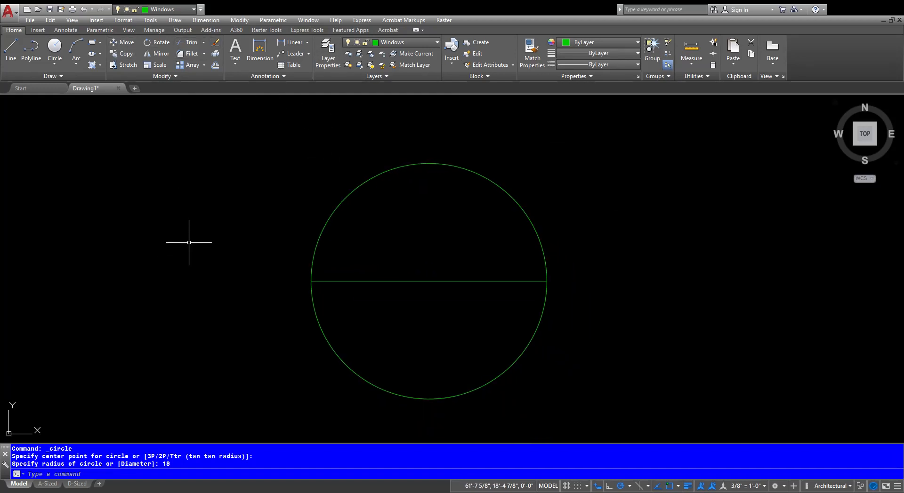
{"action": "left_click", "coordinate": [164, 476]}
{"action": "type", "text": "trim"}
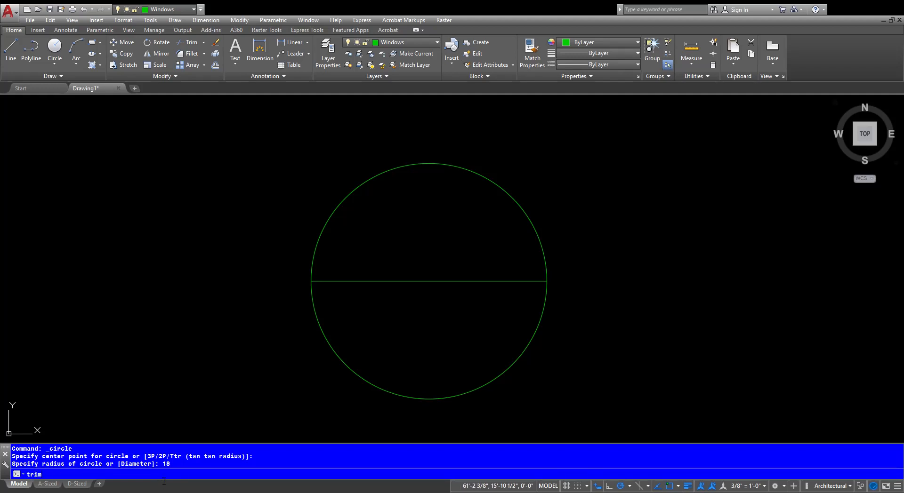
{"action": "key", "text": "Return"}
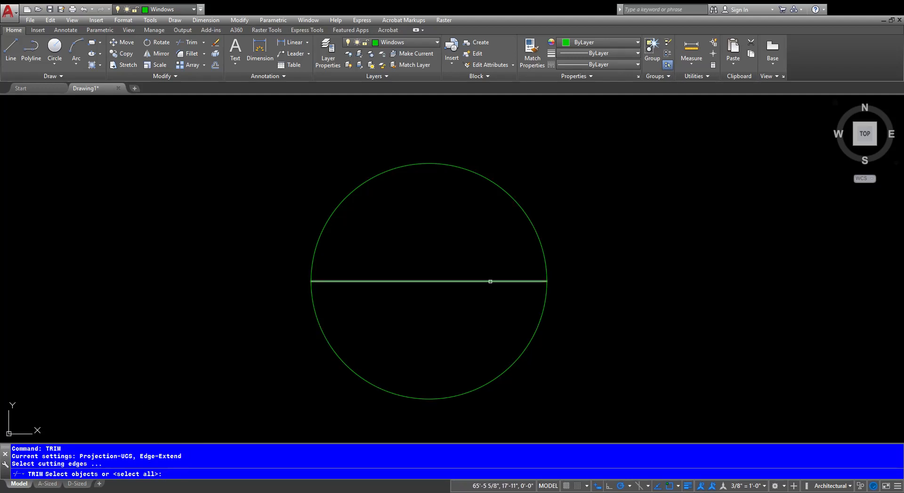
{"action": "left_click", "coordinate": [490, 281]}
{"action": "key", "text": "Return"}
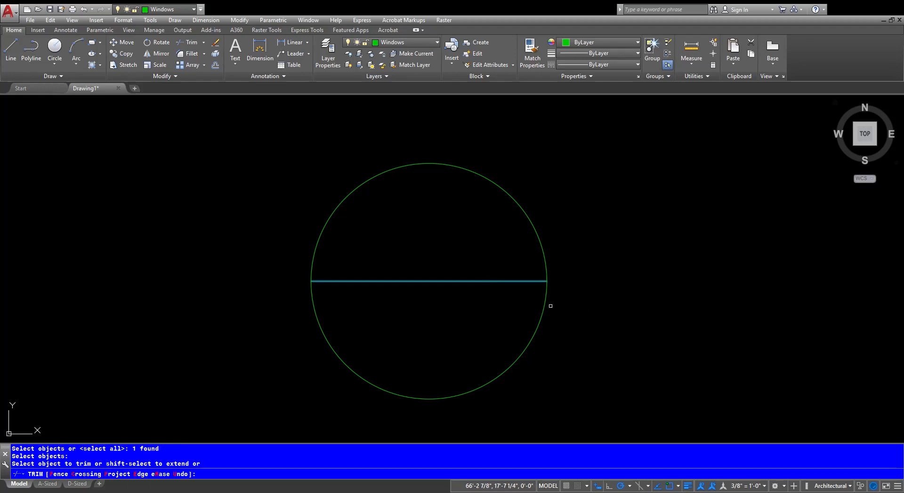
{"action": "left_click", "coordinate": [545, 311]}
{"action": "key", "text": "Escape"}
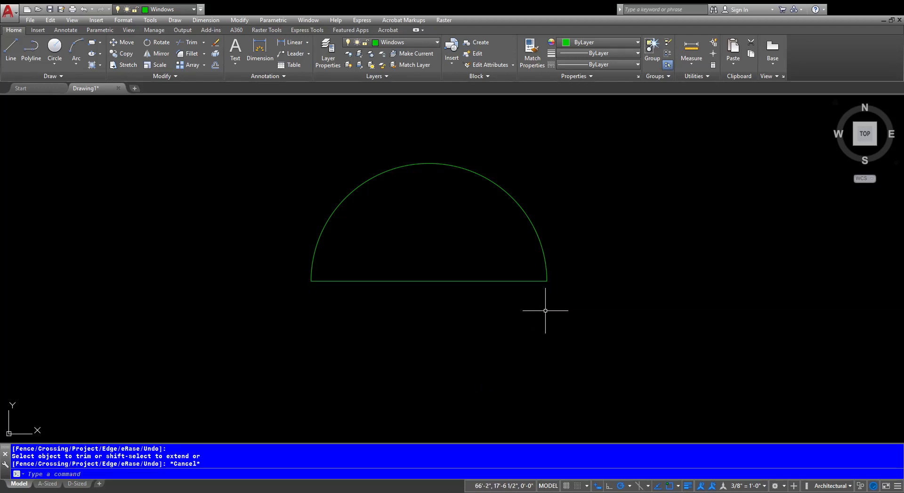
Step: Join the semicircular arc and its base line into a single polyline
{"action": "left_click", "coordinate": [634, 127]}
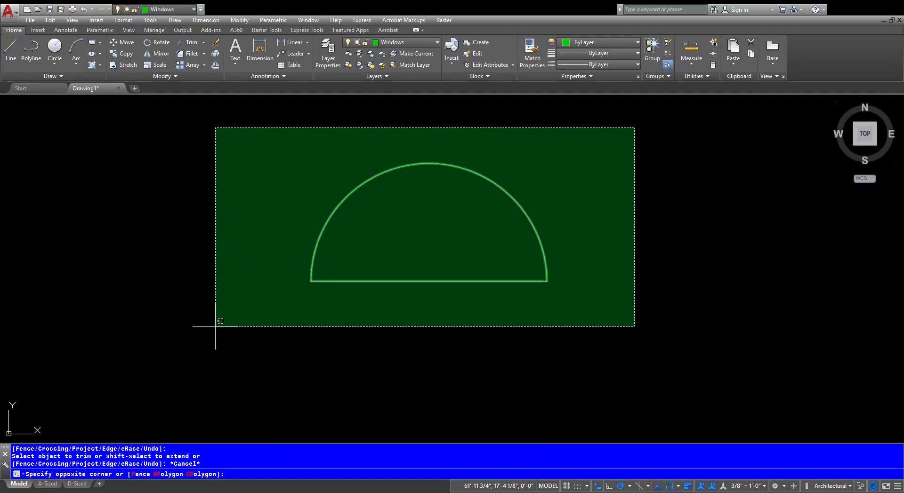
{"action": "left_click", "coordinate": [220, 331]}
{"action": "type", "text": "j"}
{"action": "key", "text": "Return"}
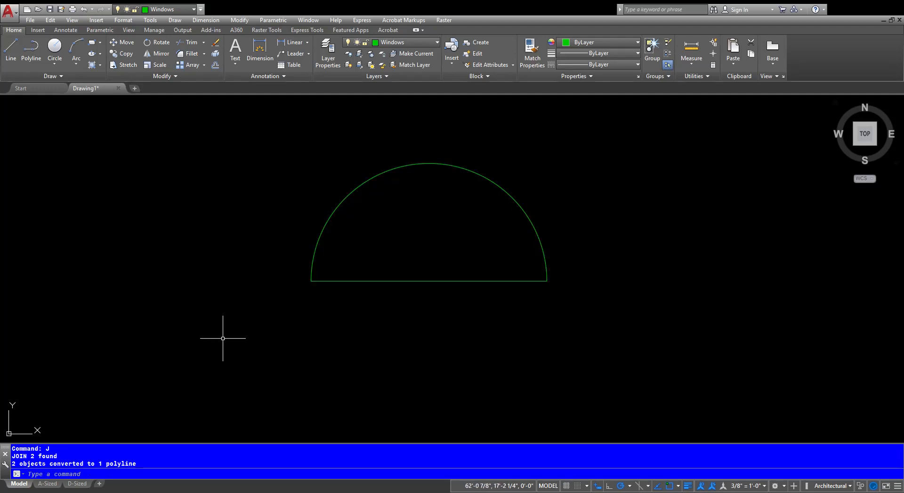
{"action": "left_click", "coordinate": [438, 281]}
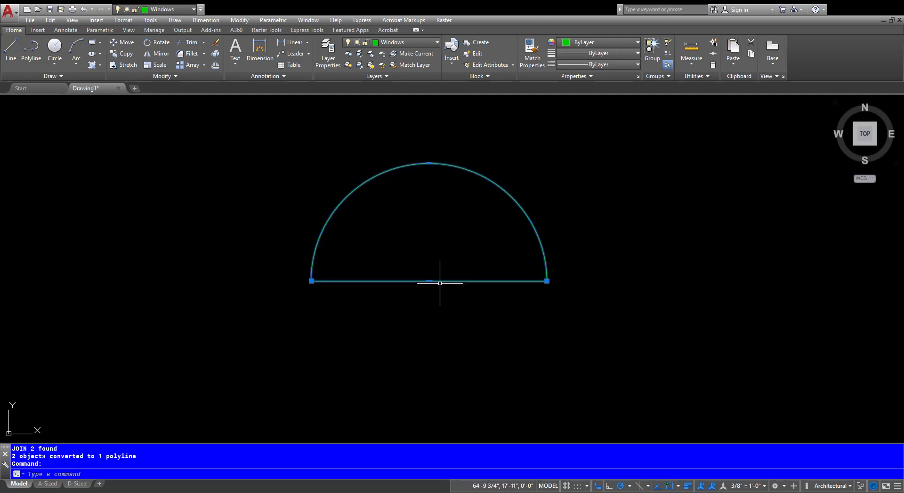
{"action": "key", "text": "Escape"}
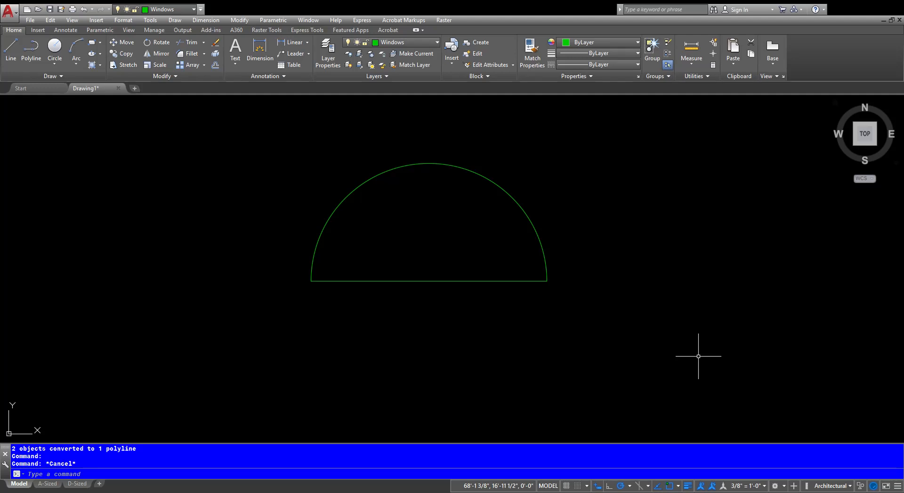
Step: Offset the half-round polyline 1 inch inward to form the window frame
{"action": "left_click", "coordinate": [128, 475]}
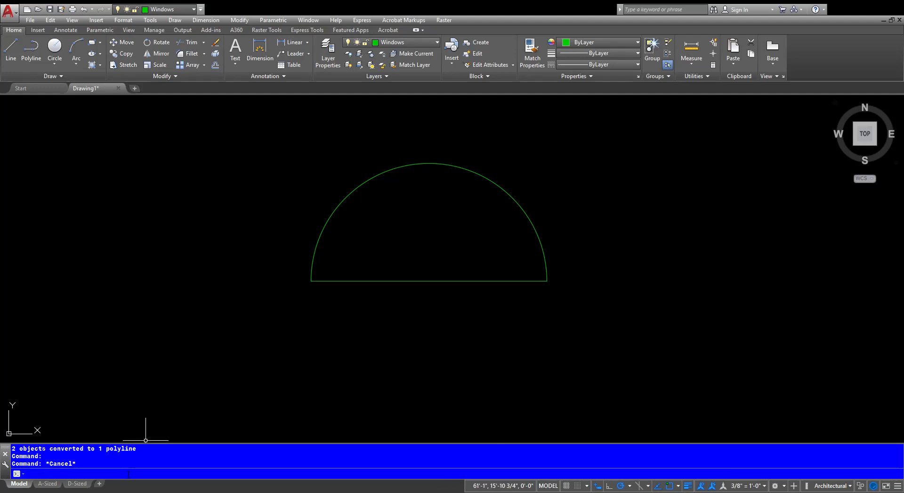
{"action": "type", "text": "o"}
{"action": "key", "text": "Return"}
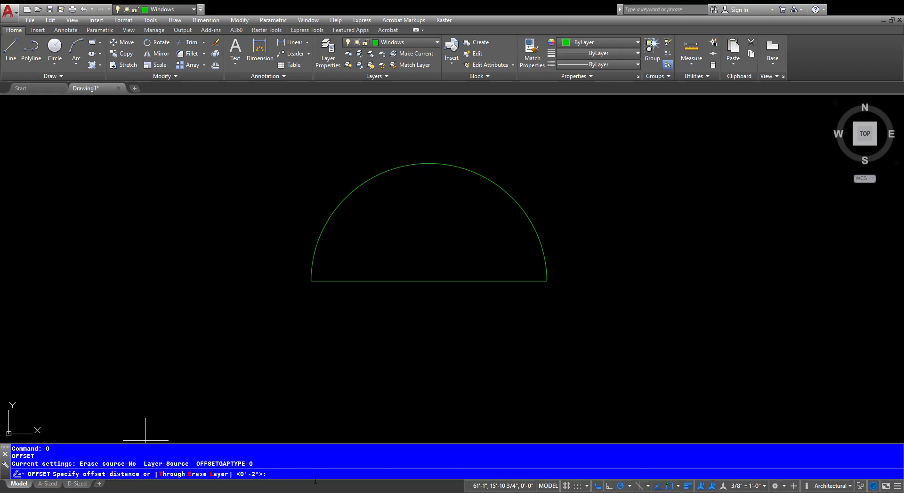
{"action": "type", "text": "1"}
{"action": "key", "text": "Return"}
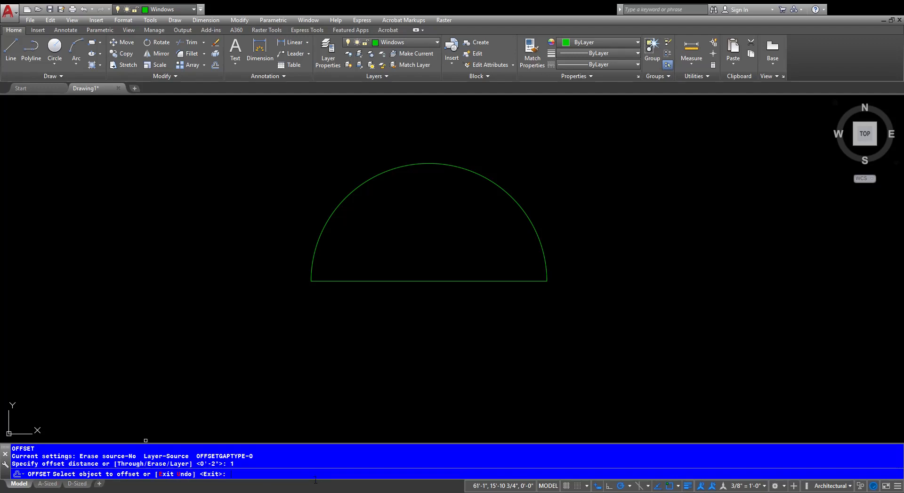
{"action": "left_click", "coordinate": [448, 279]}
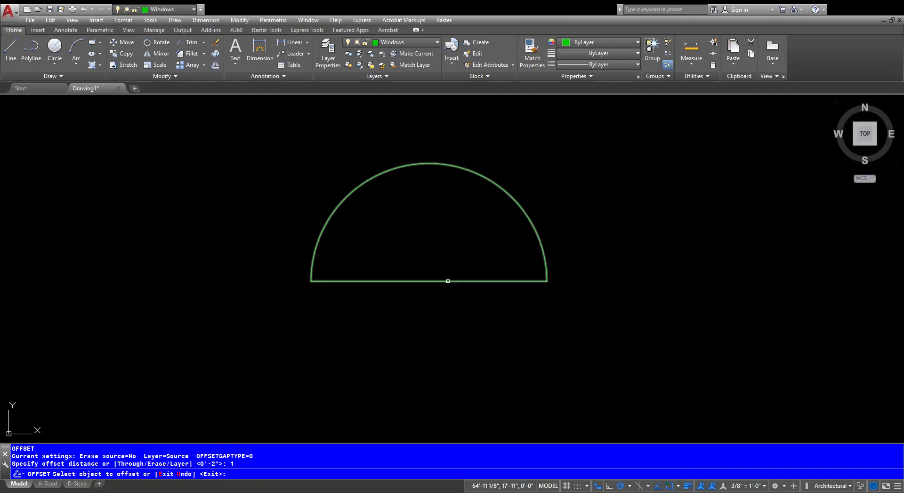
{"action": "left_click", "coordinate": [458, 270]}
{"action": "key", "text": "Escape"}
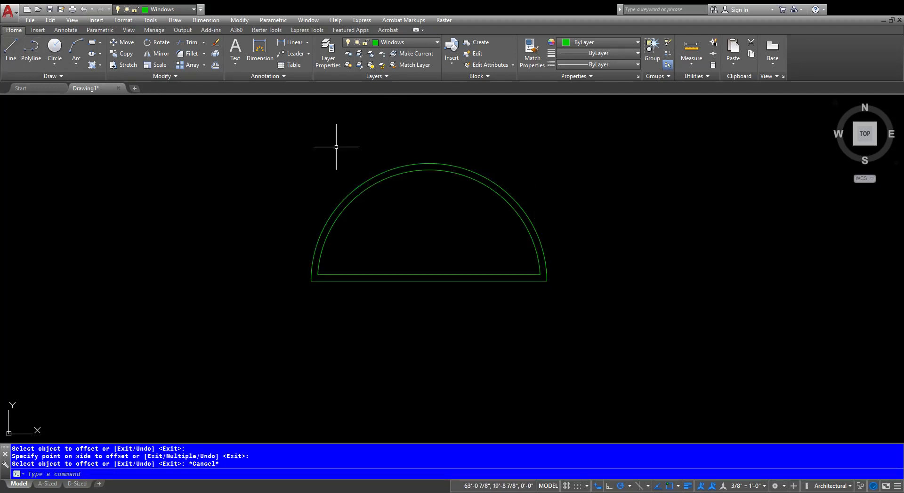
Step: Draw a vertical line from the midpoint of the inner base line to the top of the inner arc
{"action": "left_click", "coordinate": [17, 53]}
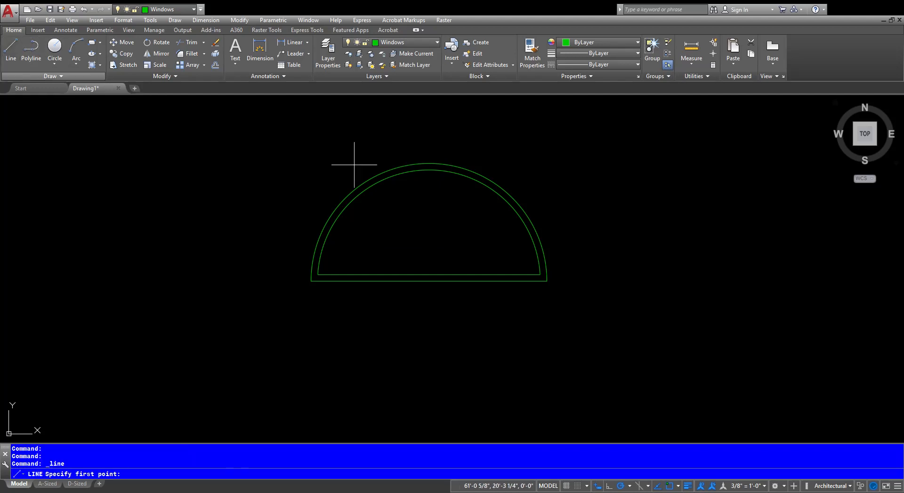
{"action": "left_click", "coordinate": [429, 276]}
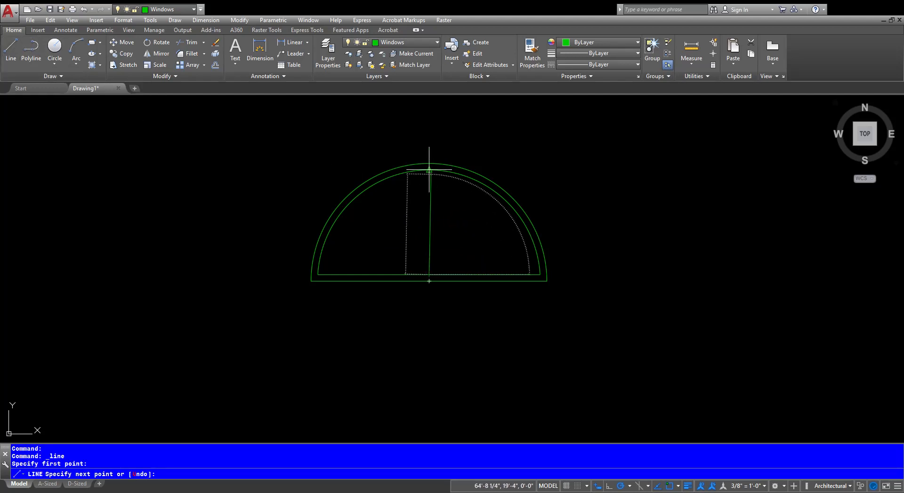
{"action": "key", "text": "Escape"}
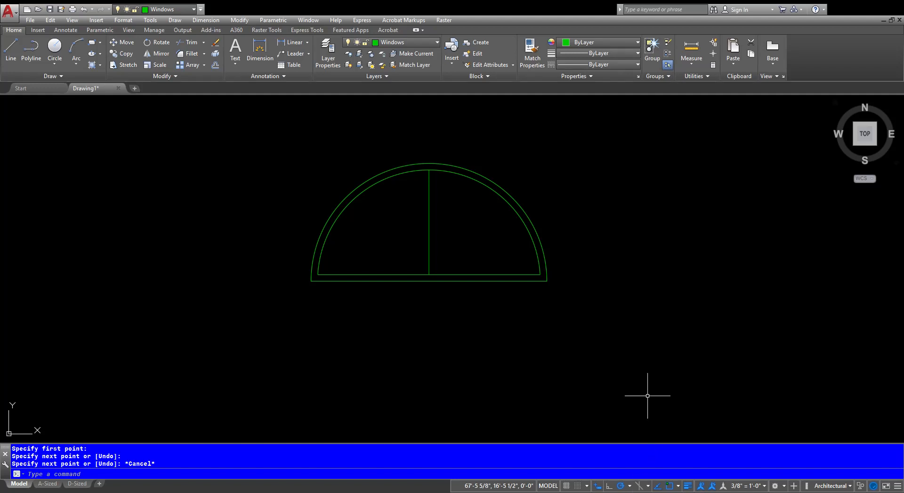
{"action": "left_click", "coordinate": [633, 471]}
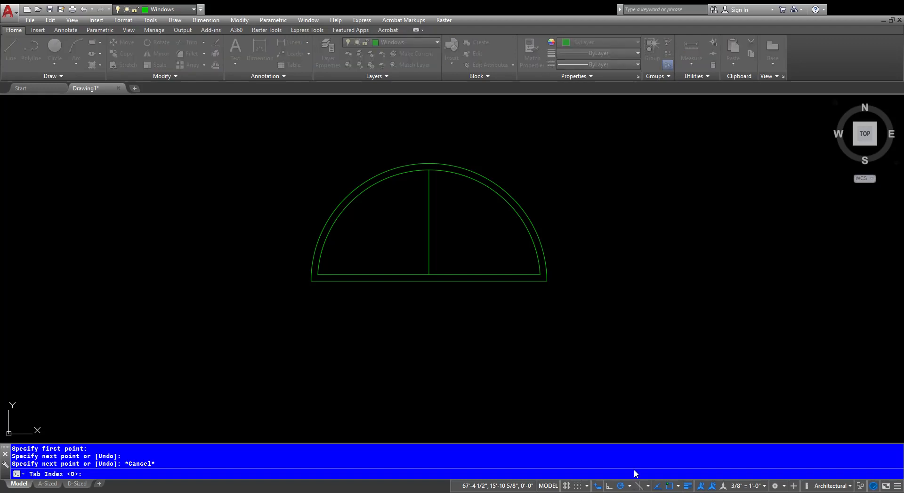
{"action": "left_click", "coordinate": [469, 348]}
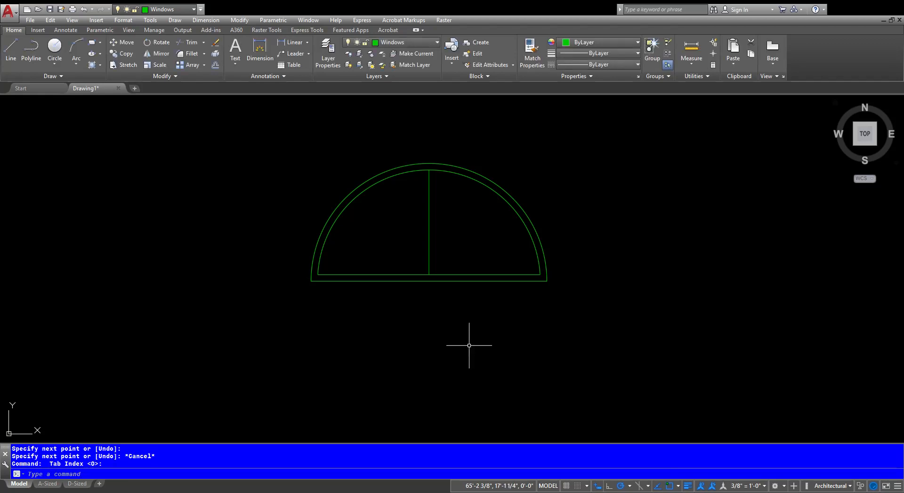
Step: Draw two diagonal lines at about 45 degrees from the inner base line's midpoint to the inner arc, one on each side of the vertical line
{"action": "left_click", "coordinate": [18, 64]}
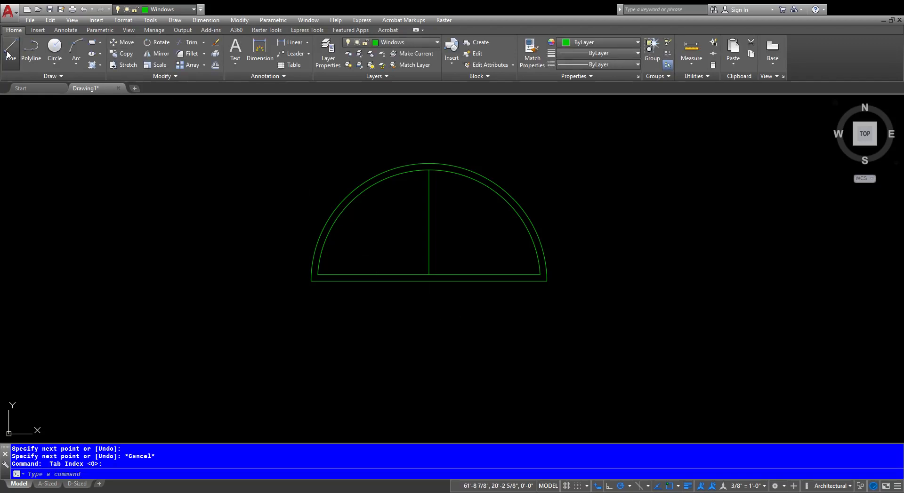
{"action": "left_click", "coordinate": [429, 274]}
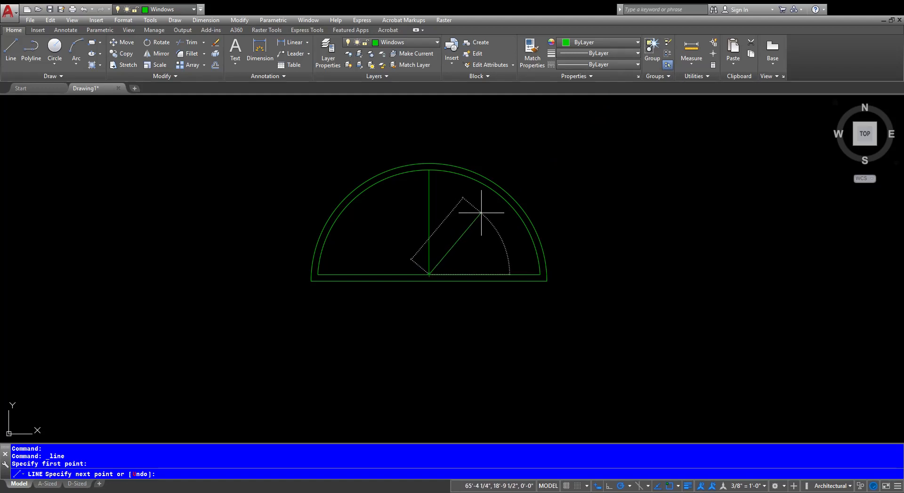
{"action": "left_click", "coordinate": [503, 198]}
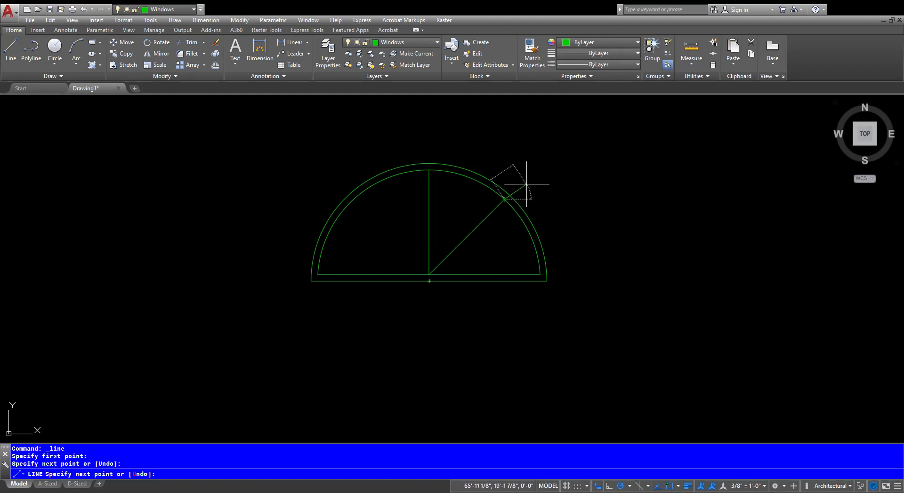
{"action": "key", "text": "Escape"}
{"action": "key", "text": "Return"}
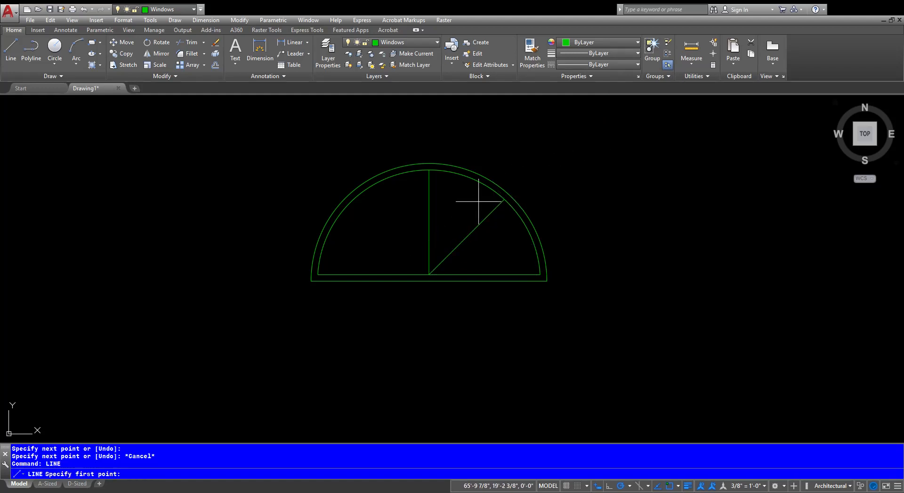
{"action": "left_click", "coordinate": [430, 274]}
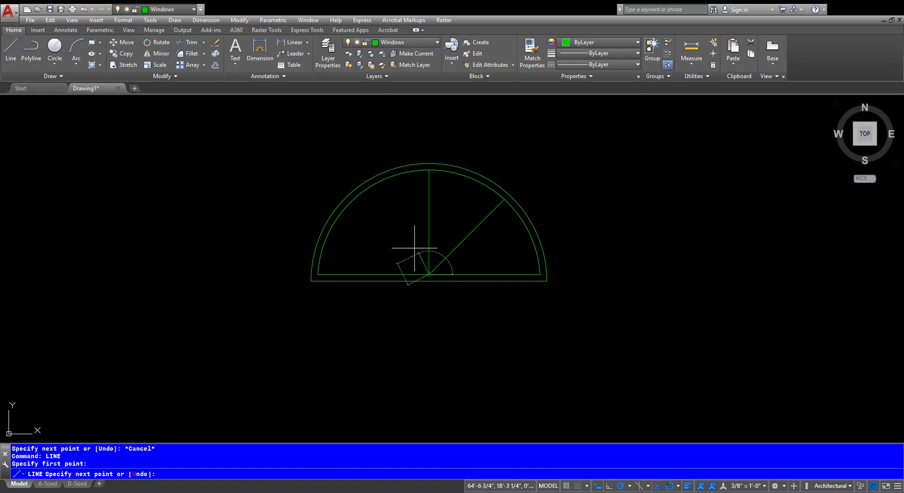
{"action": "left_click", "coordinate": [353, 199]}
{"action": "key", "text": "Escape"}
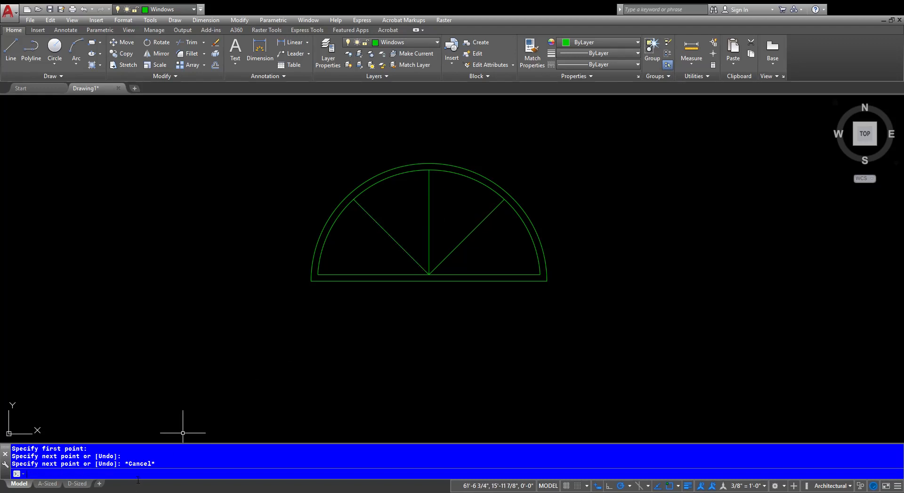
{"action": "type", "text": "o"}
{"action": "key", "text": "Return"}
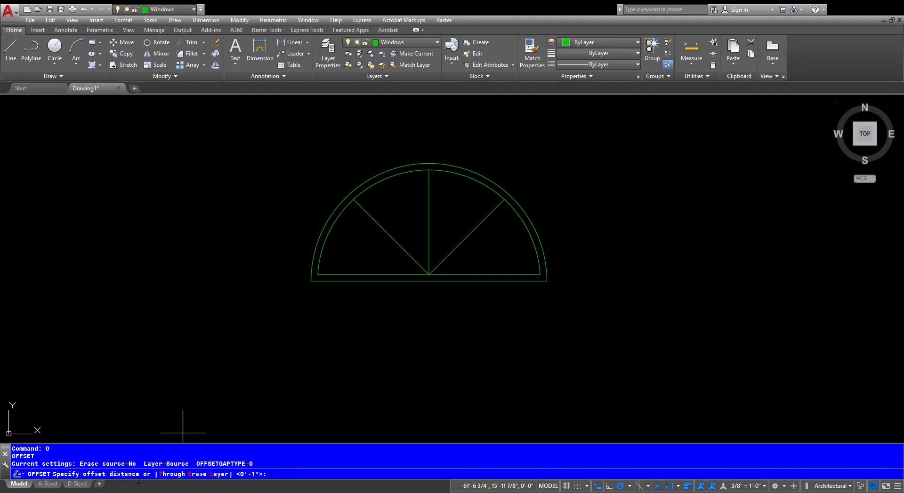
{"action": "key", "text": "Return"}
{"action": "key", "text": "Escape"}
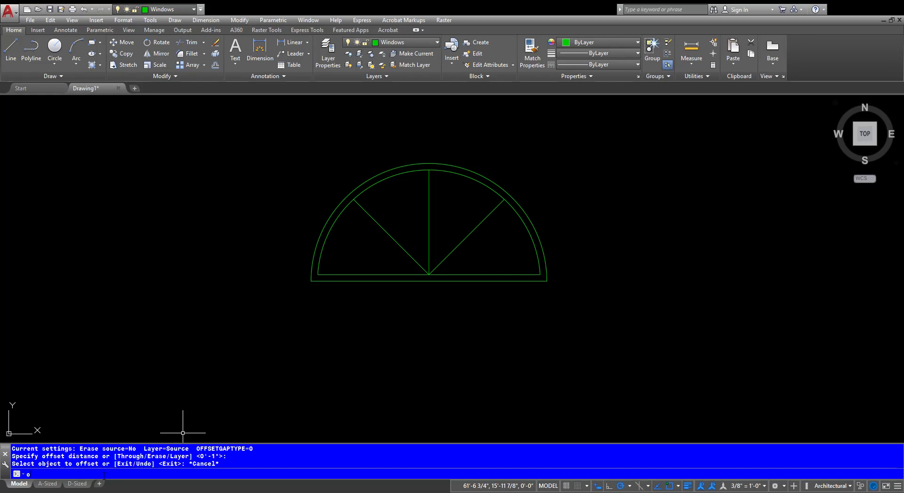
Step: Offset the right diagonal muntin line 0.5 inch to both sides
{"action": "type", "text": "o"}
{"action": "key", "text": "Return"}
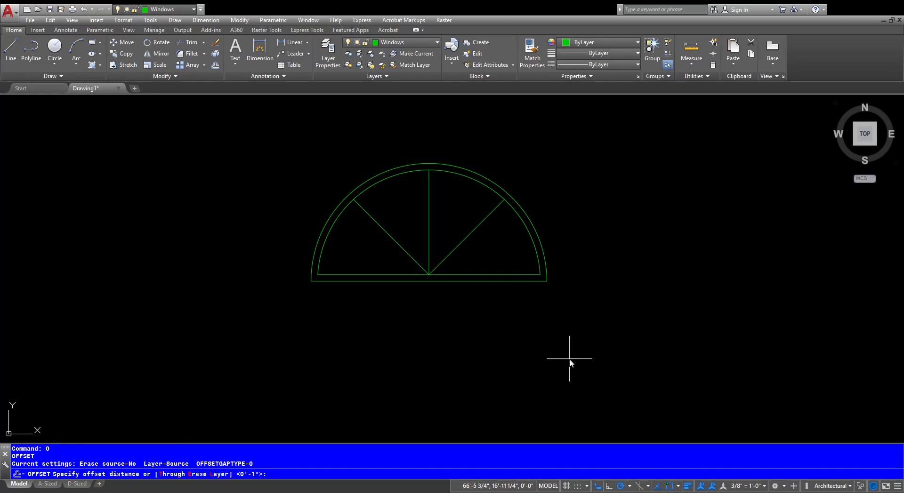
{"action": "type", "text": ".5"}
{"action": "key", "text": "Return"}
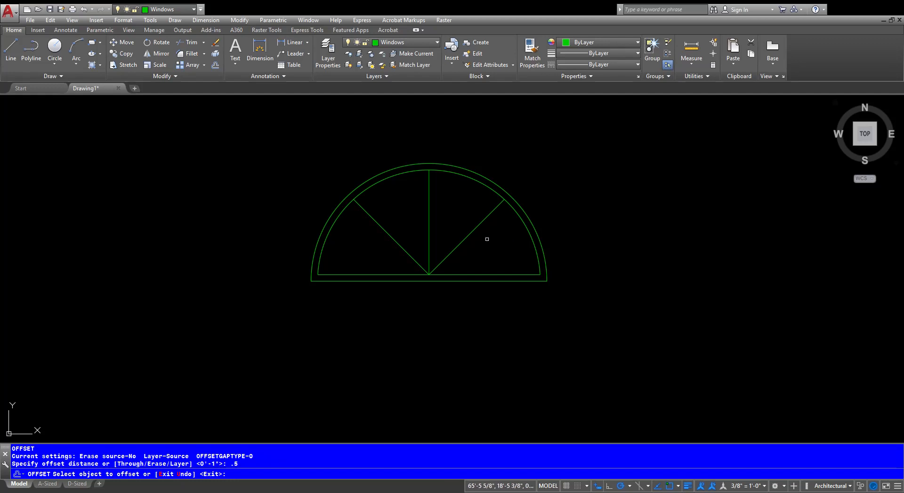
{"action": "left_click", "coordinate": [473, 234]}
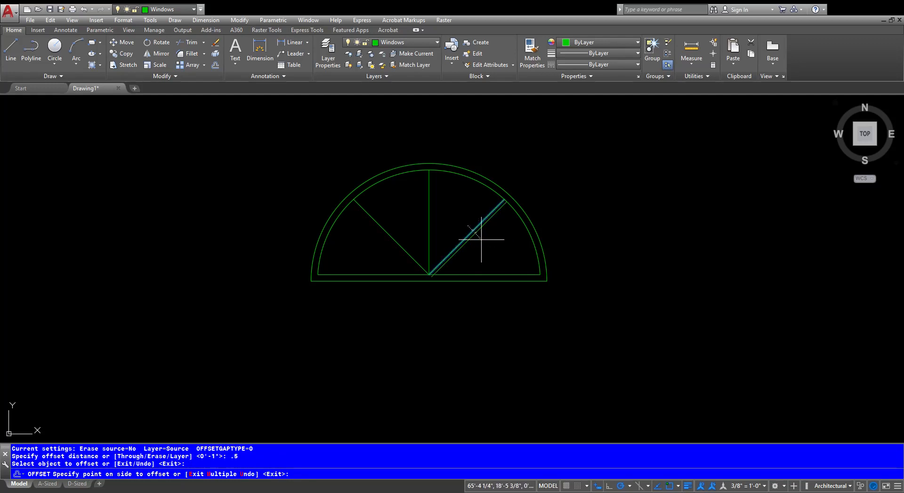
{"action": "left_click", "coordinate": [483, 243]}
{"action": "left_click", "coordinate": [473, 227]}
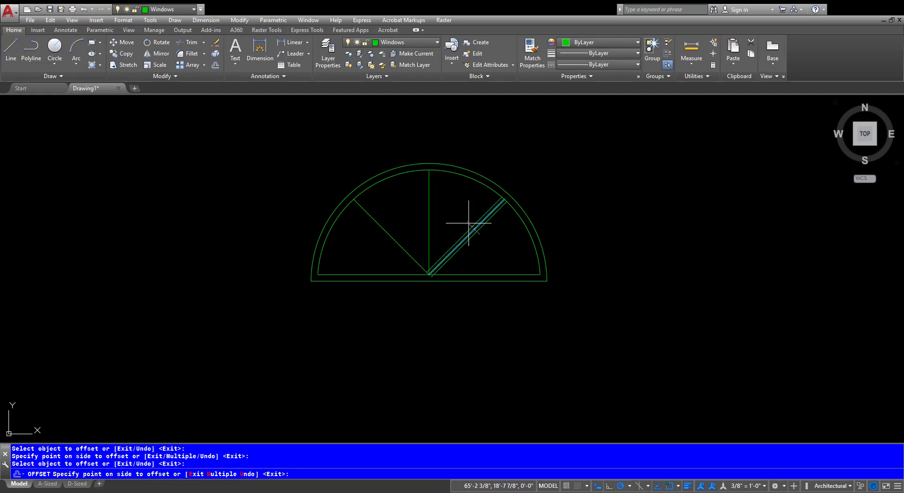
{"action": "left_click", "coordinate": [450, 212]}
Step: Offset the vertical and left diagonal muntin lines 0.5 inch to both sides
{"action": "left_click", "coordinate": [429, 219]}
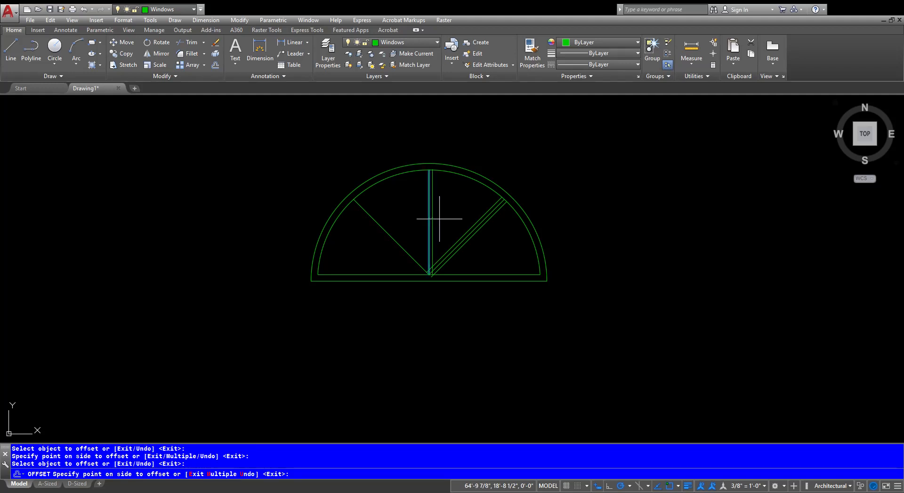
{"action": "left_click", "coordinate": [433, 220]}
{"action": "left_click", "coordinate": [428, 222]}
{"action": "left_click", "coordinate": [424, 165]}
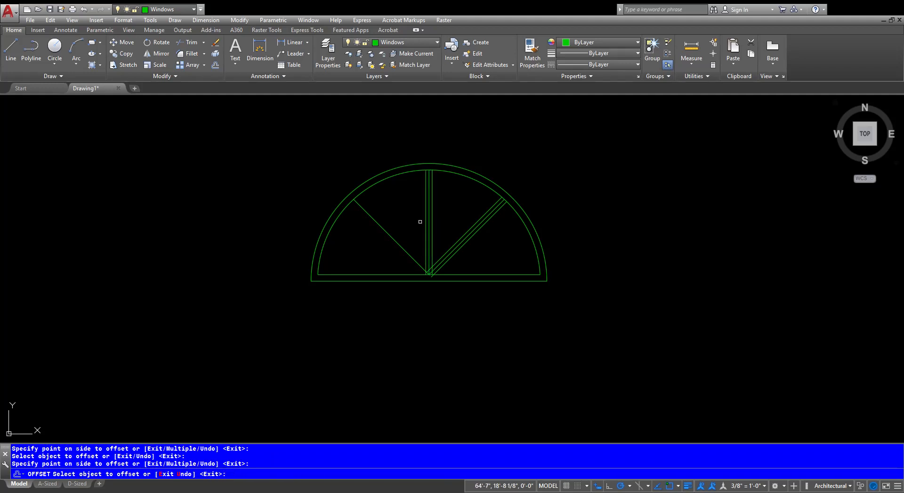
{"action": "left_click", "coordinate": [396, 241]}
{"action": "left_click", "coordinate": [400, 233]}
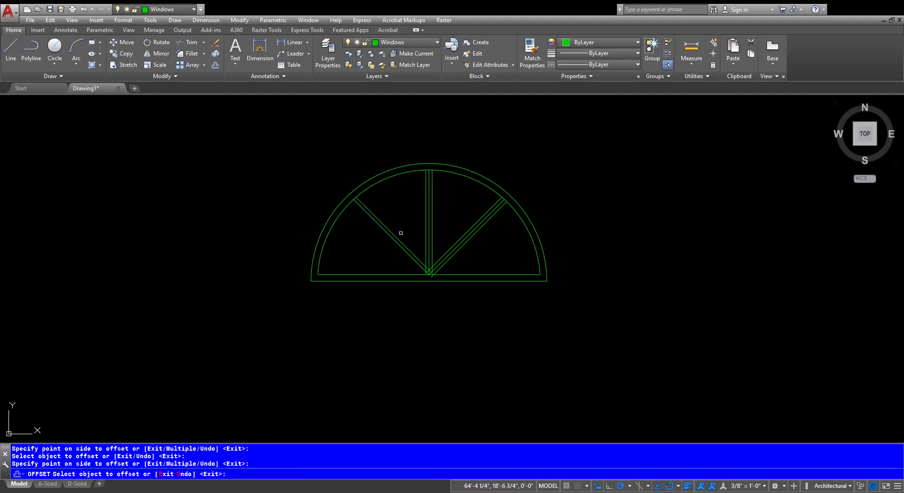
{"action": "left_click", "coordinate": [396, 247]}
{"action": "key", "text": "Escape"}
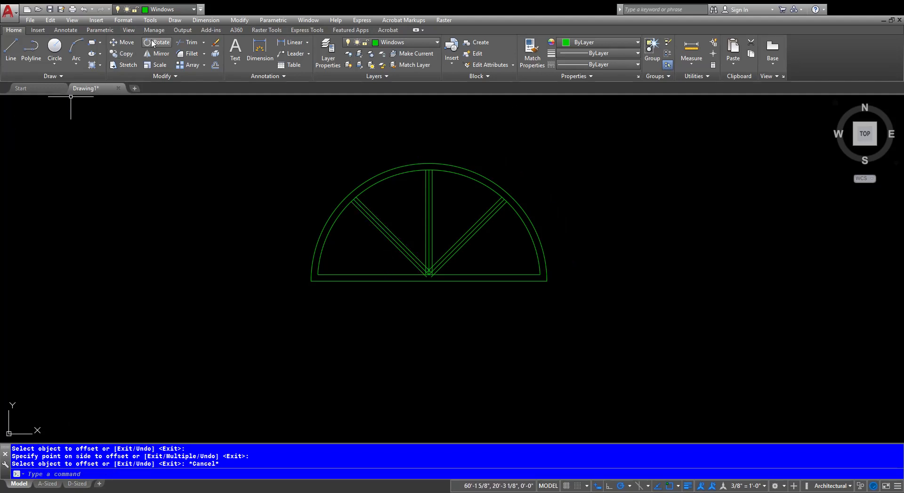
Step: Trim away the centre lines of all three muntins, using the whole half-round window as cutting edges
{"action": "left_click", "coordinate": [191, 44]}
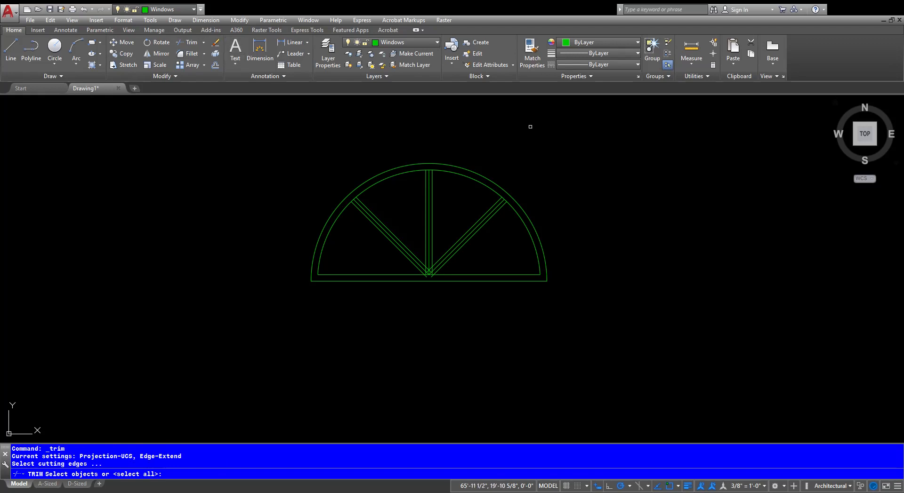
{"action": "left_click", "coordinate": [600, 141]}
{"action": "left_click", "coordinate": [296, 270]}
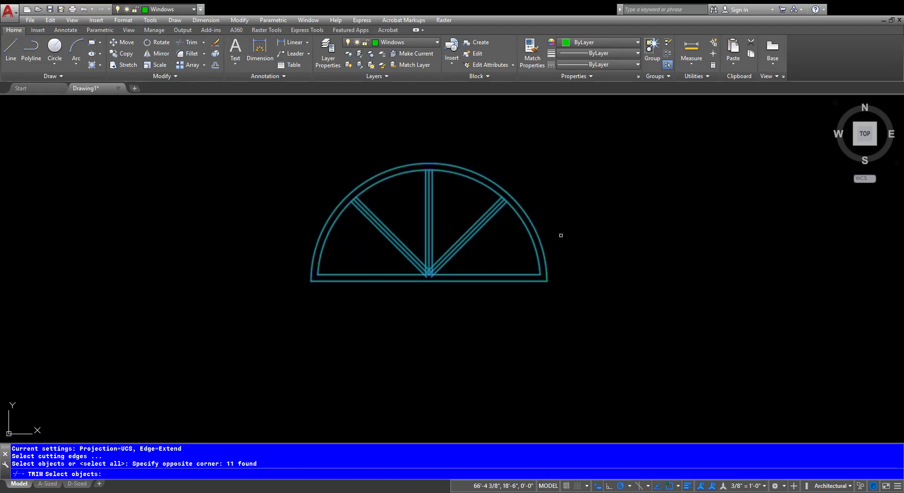
{"action": "key", "text": "Return"}
{"action": "scroll", "coordinate": [486, 227], "scroll_direction": "up", "scroll_amount": 5}
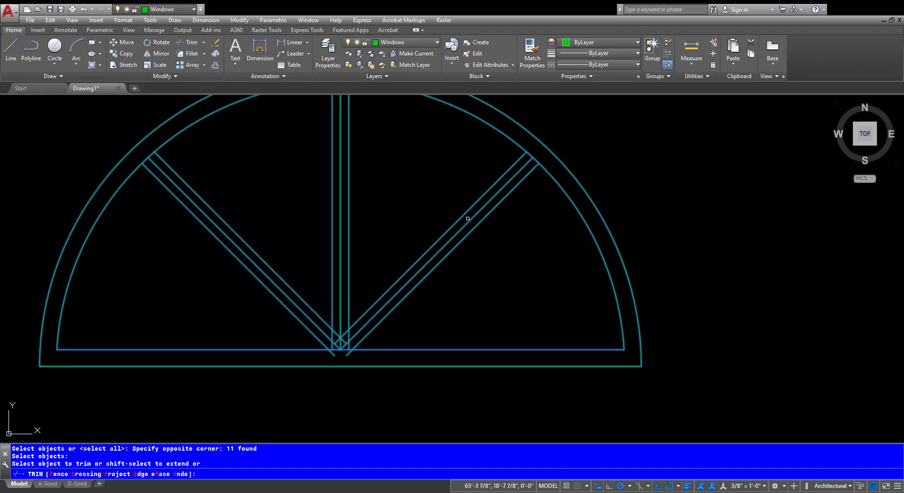
{"action": "left_click", "coordinate": [467, 219]}
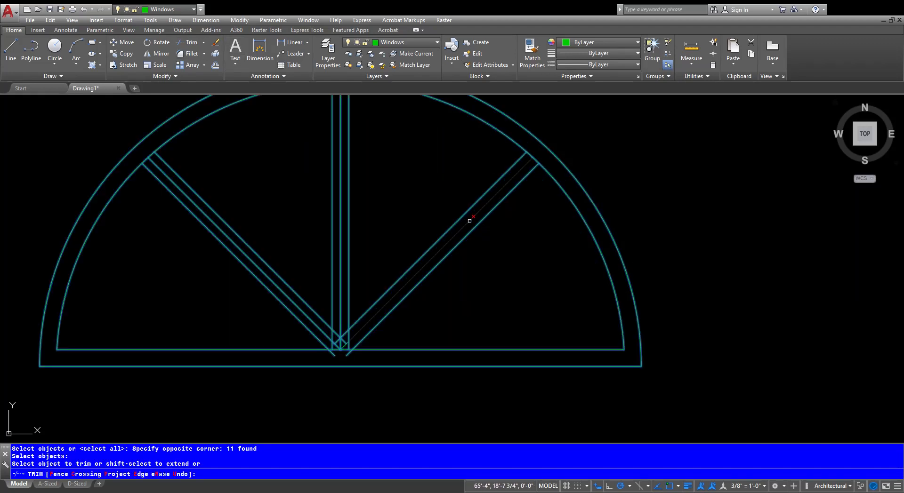
{"action": "left_click", "coordinate": [338, 302]}
{"action": "left_click", "coordinate": [315, 323]}
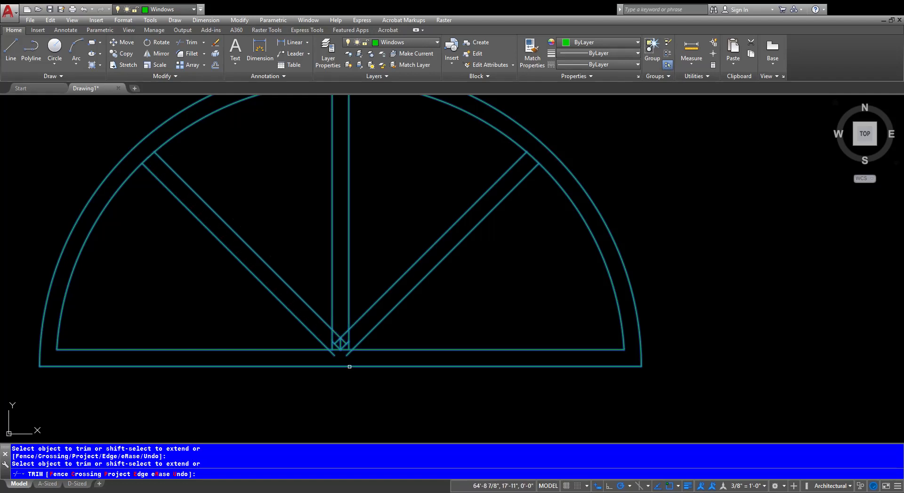
Step: Trim the overlapping muntin lines where they converge at the base, including the diagonal ends crossing below the inner base line
{"action": "left_click", "coordinate": [333, 342]}
{"action": "scroll", "coordinate": [337, 355], "scroll_direction": "up", "scroll_amount": 4}
{"action": "left_click", "coordinate": [324, 355]}
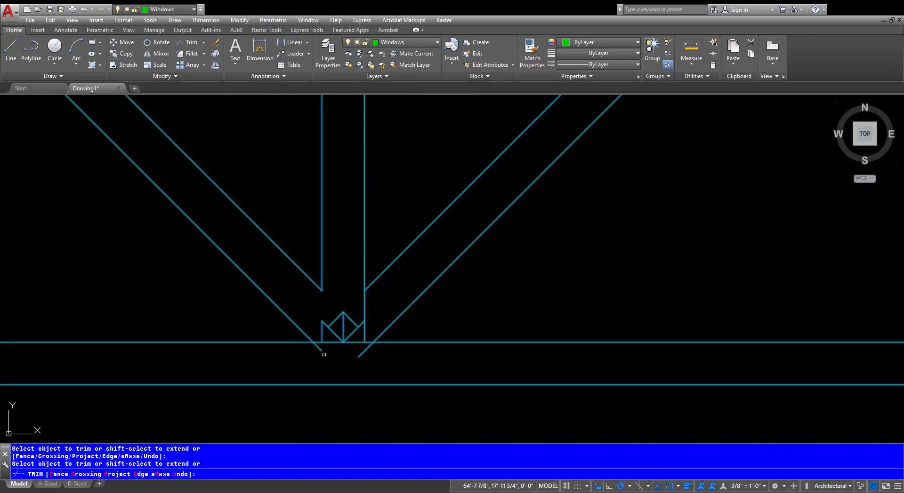
{"action": "left_click", "coordinate": [361, 356]}
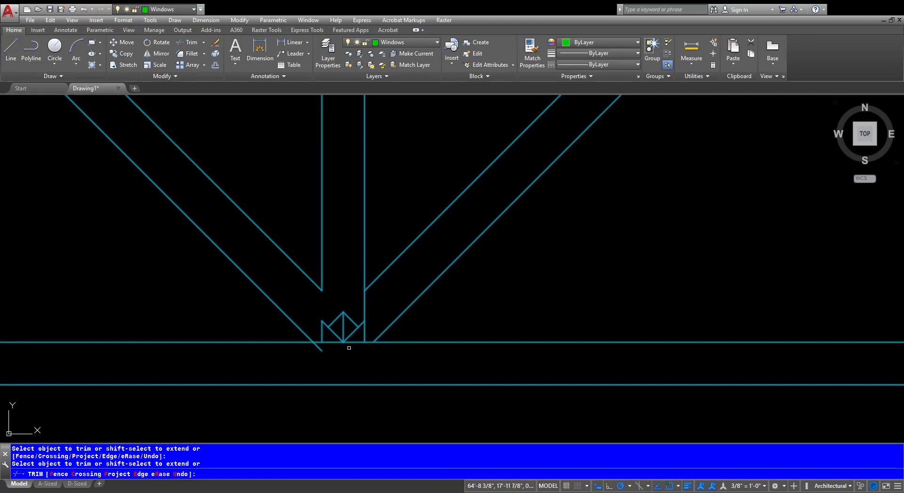
{"action": "left_click", "coordinate": [319, 349]}
{"action": "left_click", "coordinate": [365, 330]}
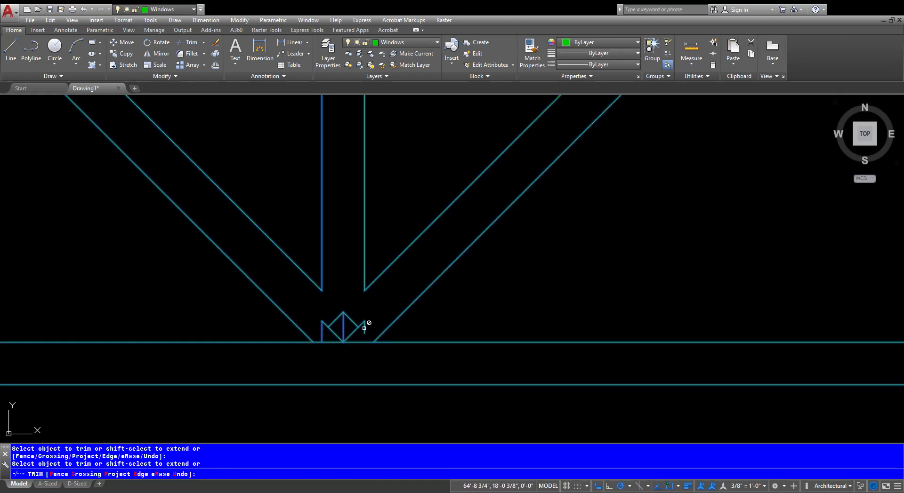
Step: Try to trim the small line fragments remaining where the muntins converge
{"action": "left_click", "coordinate": [364, 328]}
{"action": "left_click", "coordinate": [356, 323]}
{"action": "left_click", "coordinate": [369, 307]}
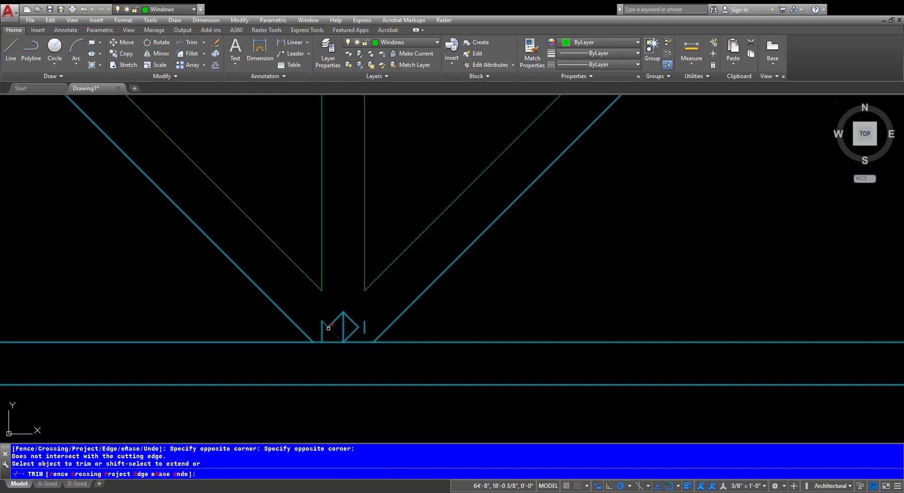
{"action": "left_click", "coordinate": [365, 310]}
{"action": "left_click", "coordinate": [324, 333]}
{"action": "key", "text": "Escape"}
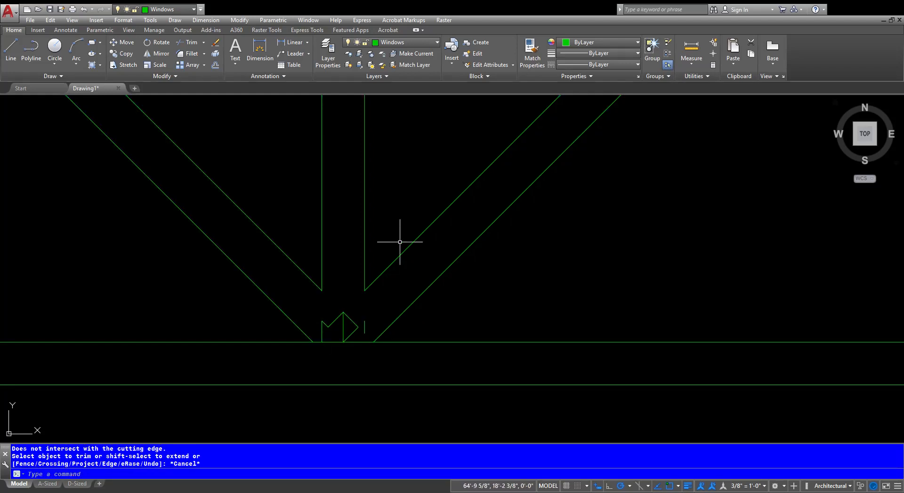
Step: Erase all the leftover line fragments between the converging muntins just above the inner base line
{"action": "left_click", "coordinate": [371, 307]}
{"action": "left_click", "coordinate": [315, 335]}
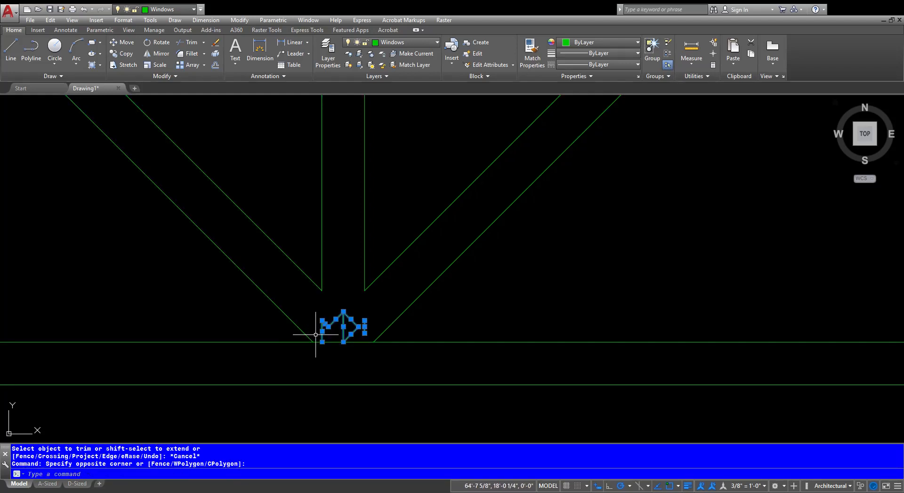
{"action": "key", "text": "Delete"}
{"action": "key", "text": "Return"}
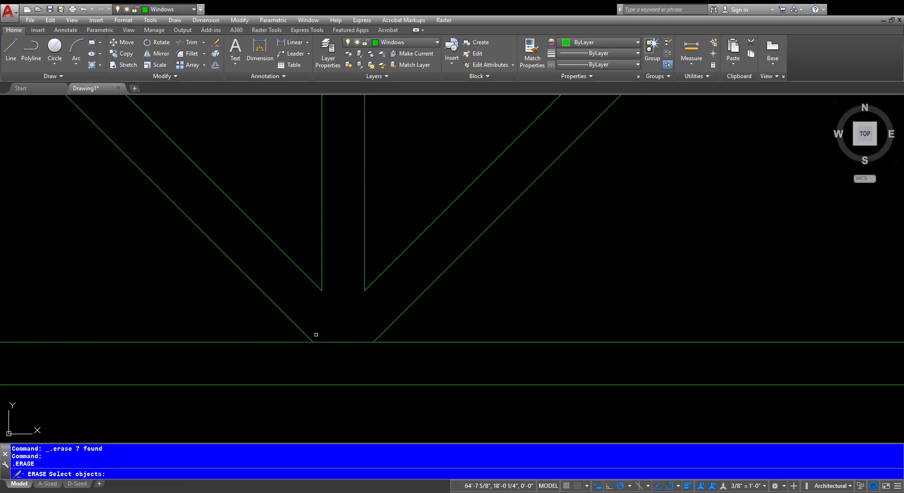
{"action": "key", "text": "Escape"}
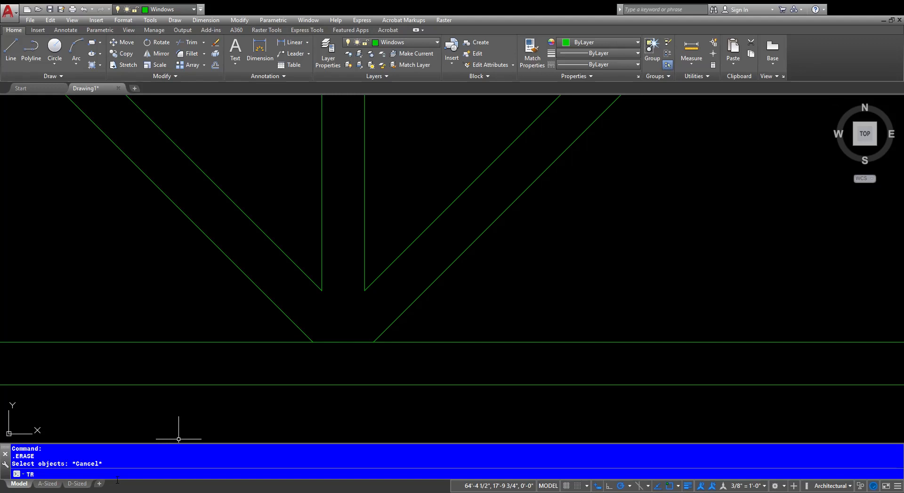
Step: Trim the inner base line between the outer lines of the two diagonal muntins
{"action": "type", "text": "tr"}
{"action": "key", "text": "Return"}
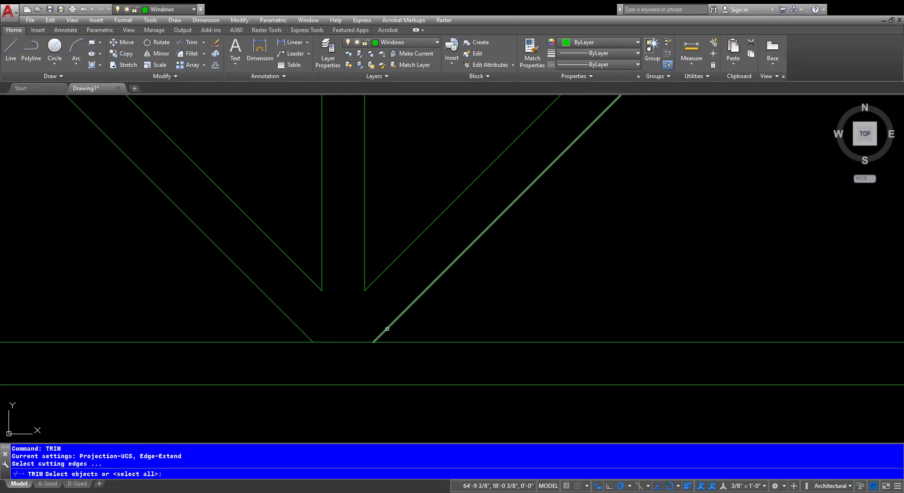
{"action": "left_click", "coordinate": [374, 339]}
{"action": "left_click", "coordinate": [311, 336]}
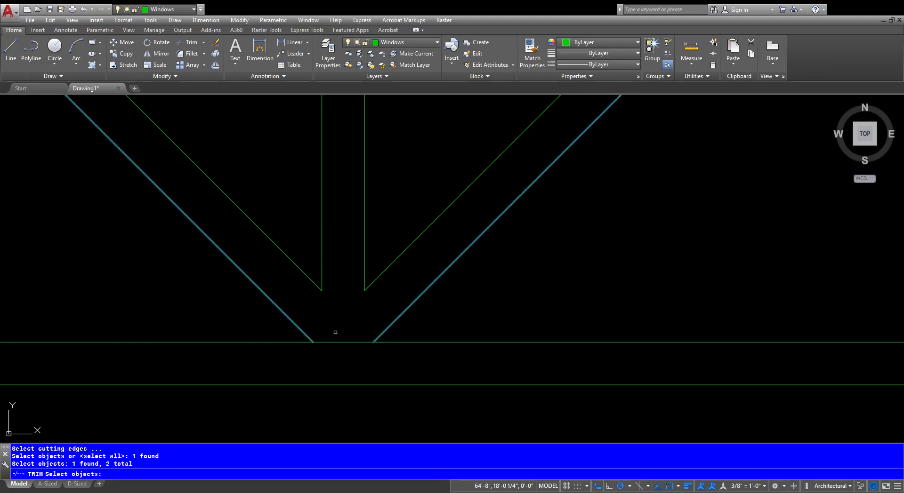
{"action": "key", "text": "Return"}
{"action": "key", "text": "Escape"}
{"action": "scroll", "coordinate": [439, 339], "scroll_direction": "down", "scroll_amount": 6}
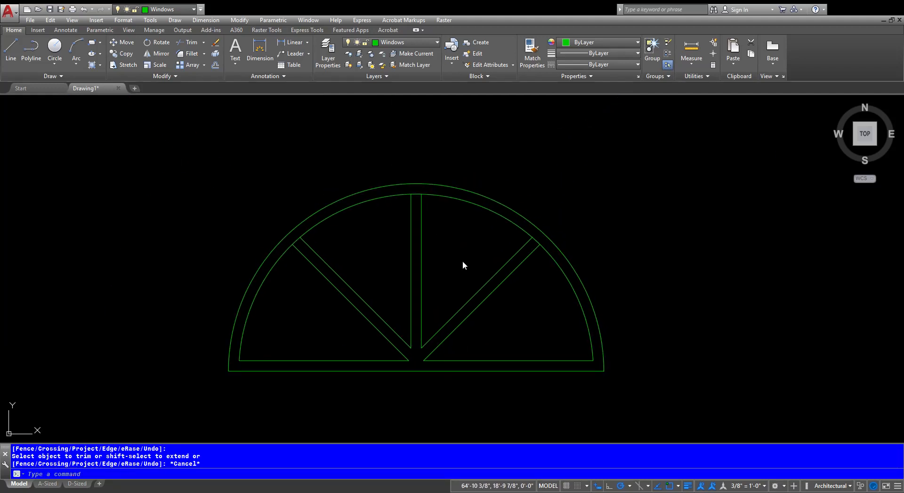
Step: Trim the inner arc segments that cross the ends of the three muntins, using the whole window as cutting edges
{"action": "key", "text": "Return"}
{"action": "left_click", "coordinate": [676, 184]}
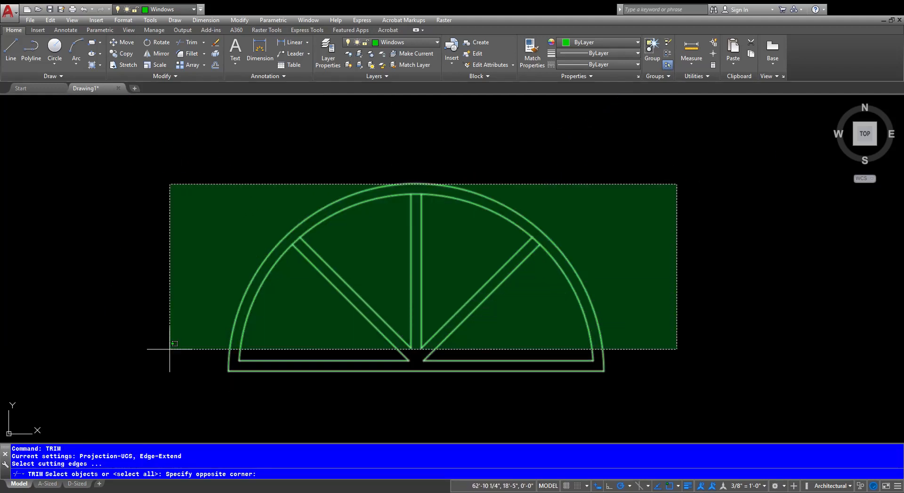
{"action": "left_click", "coordinate": [115, 434]}
{"action": "key", "text": "Return"}
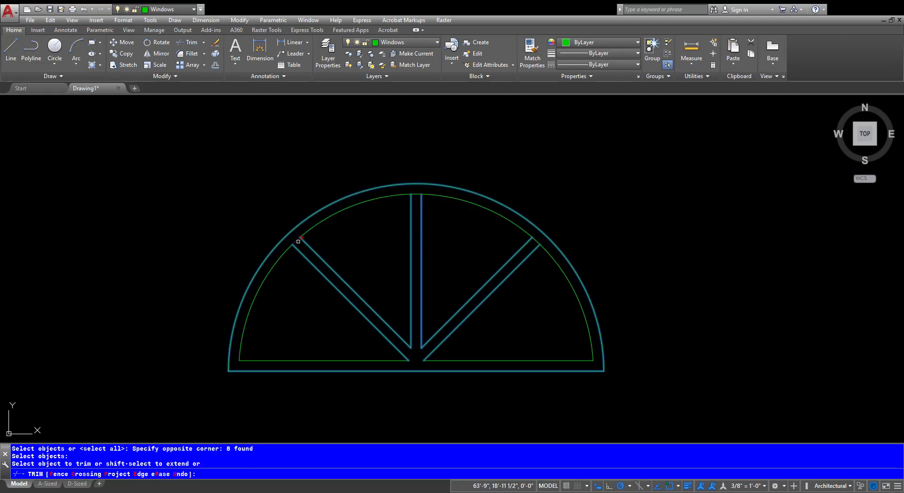
{"action": "left_click", "coordinate": [296, 242]}
{"action": "left_click", "coordinate": [421, 191]}
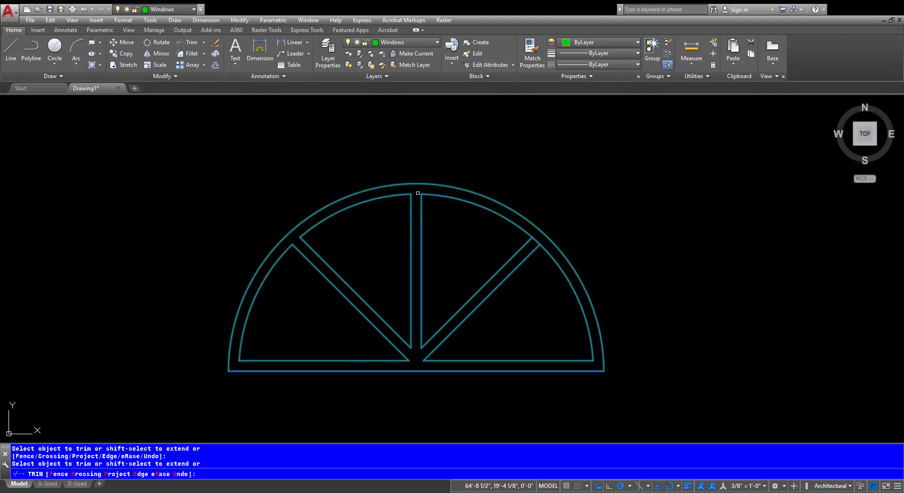
{"action": "left_click", "coordinate": [536, 244]}
{"action": "key", "text": "Escape"}
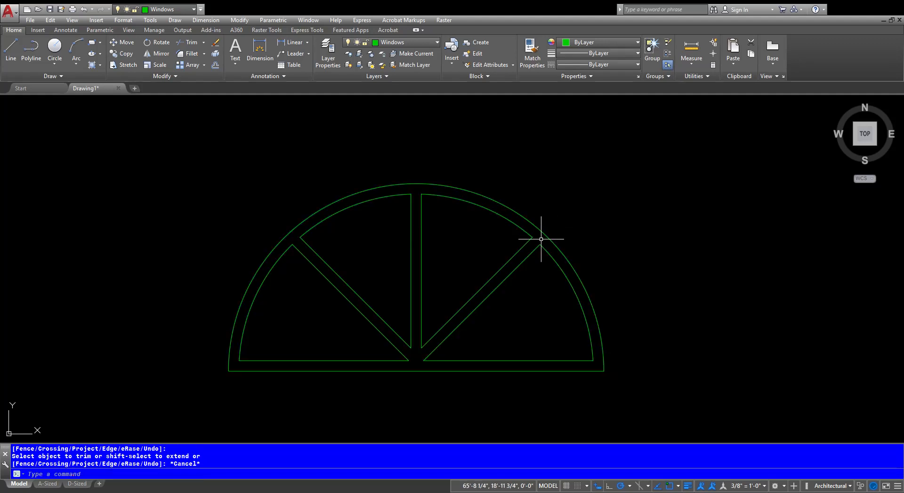
Step: Trim the overshooting end of the right diagonal muntin's upper line back to the inner arc
{"action": "scroll", "coordinate": [540, 237], "scroll_direction": "up", "scroll_amount": 5}
{"action": "scroll", "coordinate": [592, 257], "scroll_direction": "up", "scroll_amount": 3}
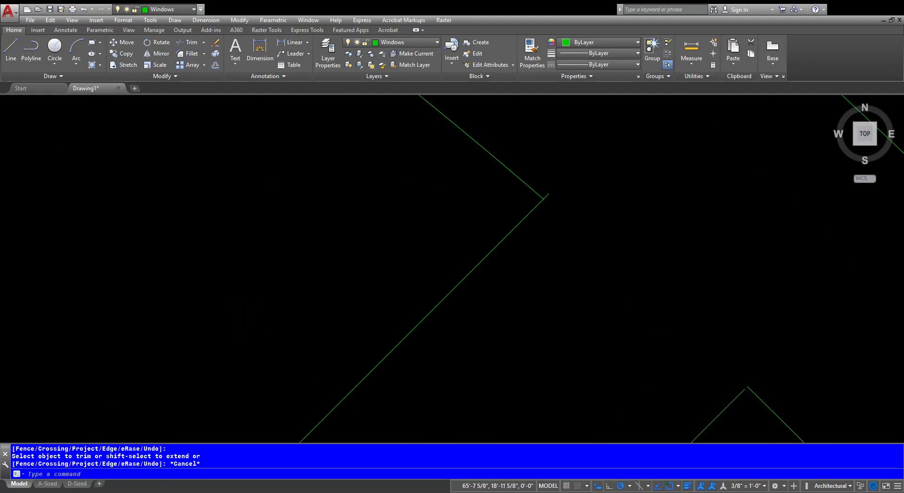
{"action": "scroll", "coordinate": [592, 257], "scroll_direction": "down", "scroll_amount": 8}
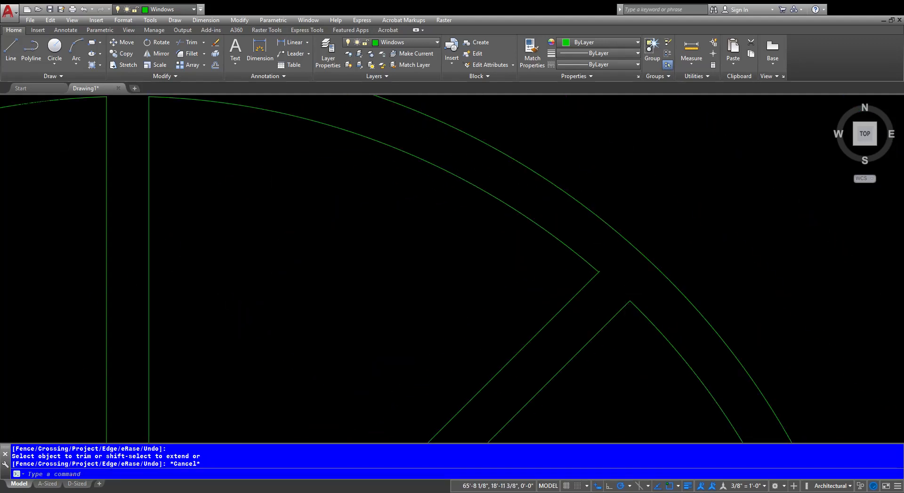
{"action": "middle_click_drag", "start_coordinate": [672, 258], "coordinate": [458, 163]}
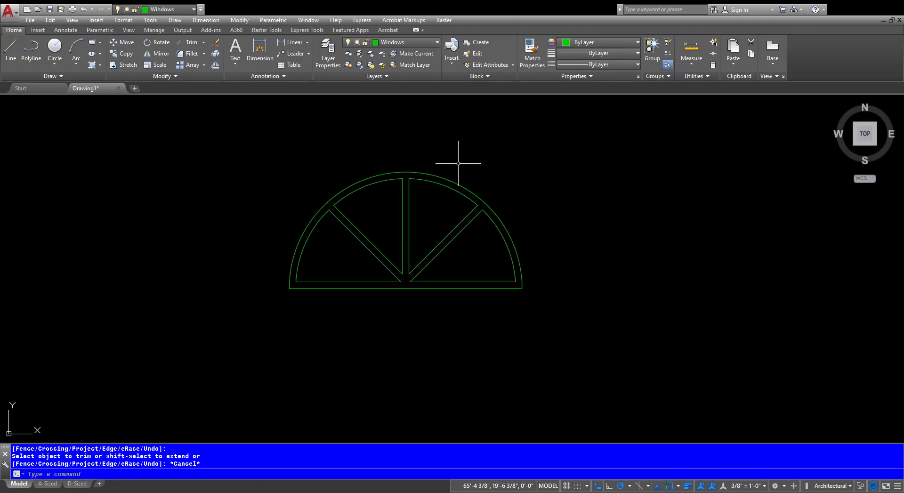
{"action": "key", "text": "Return"}
{"action": "left_click", "coordinate": [602, 147]}
{"action": "left_click", "coordinate": [125, 345]}
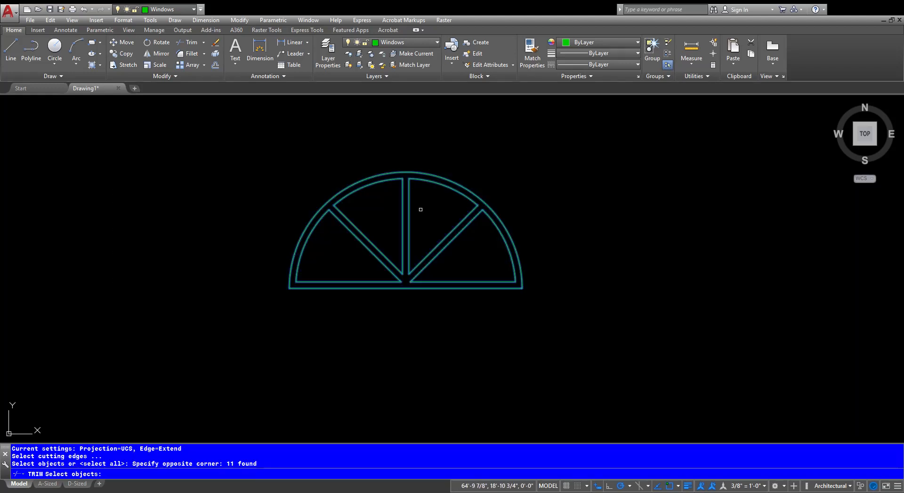
{"action": "key", "text": "Return"}
{"action": "scroll", "coordinate": [472, 203], "scroll_direction": "up", "scroll_amount": 5}
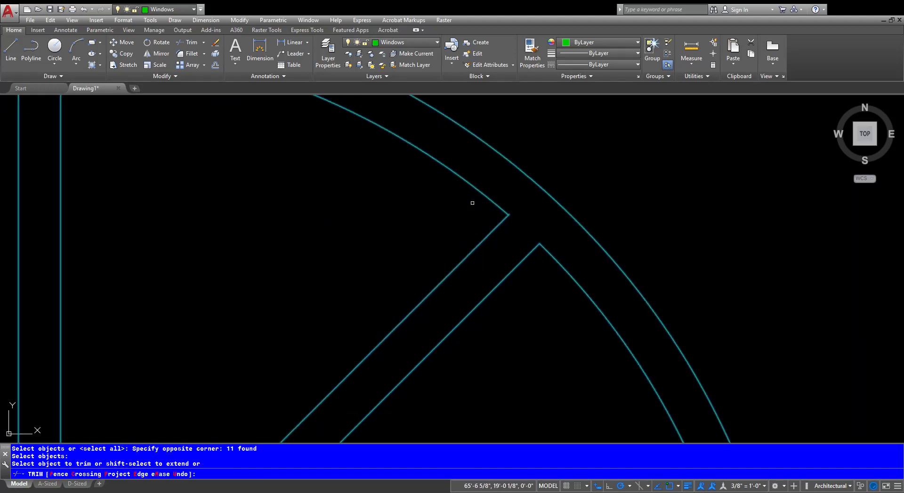
{"action": "left_click", "coordinate": [504, 211]}
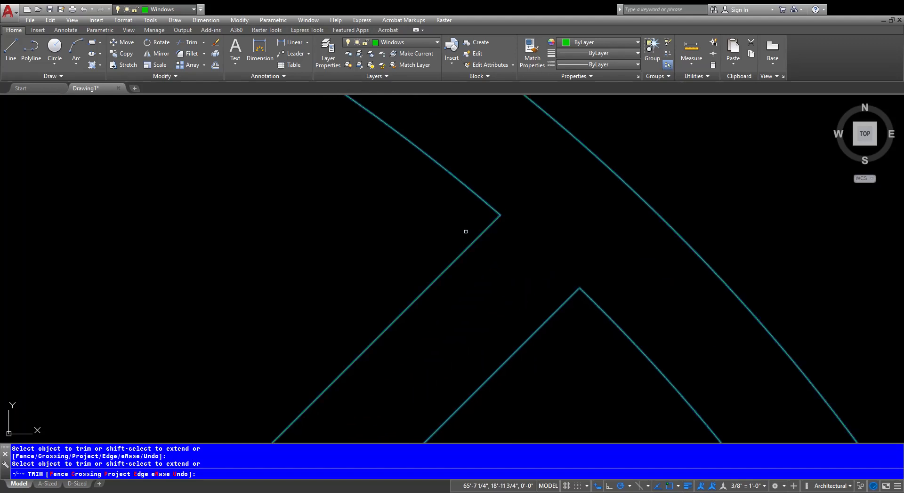
Step: Check the muntin ends along the inner arc and trim the overshooting end of the left diagonal muntin's upper line
{"action": "scroll", "coordinate": [279, 203], "scroll_direction": "down", "scroll_amount": 4}
{"action": "middle_click_drag", "start_coordinate": [278, 203], "coordinate": [639, 335]}
{"action": "scroll", "coordinate": [562, 297], "scroll_direction": "up", "scroll_amount": 4}
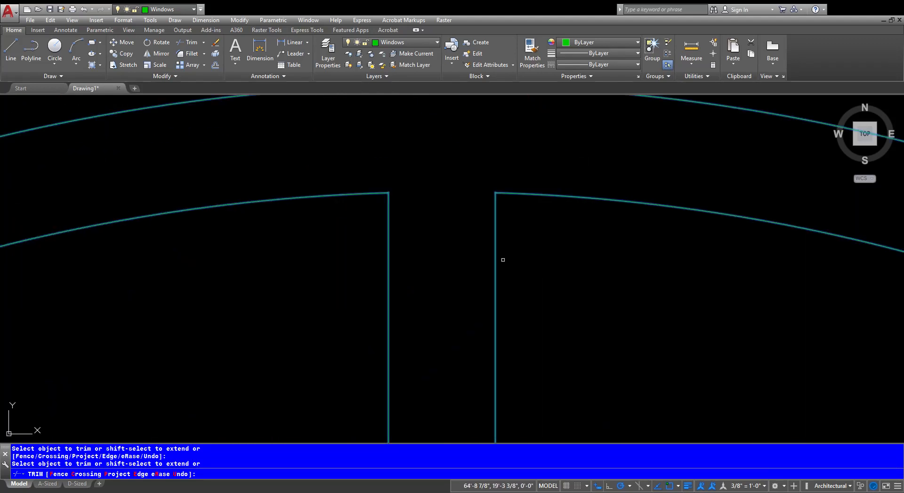
{"action": "scroll", "coordinate": [487, 181], "scroll_direction": "up", "scroll_amount": 6}
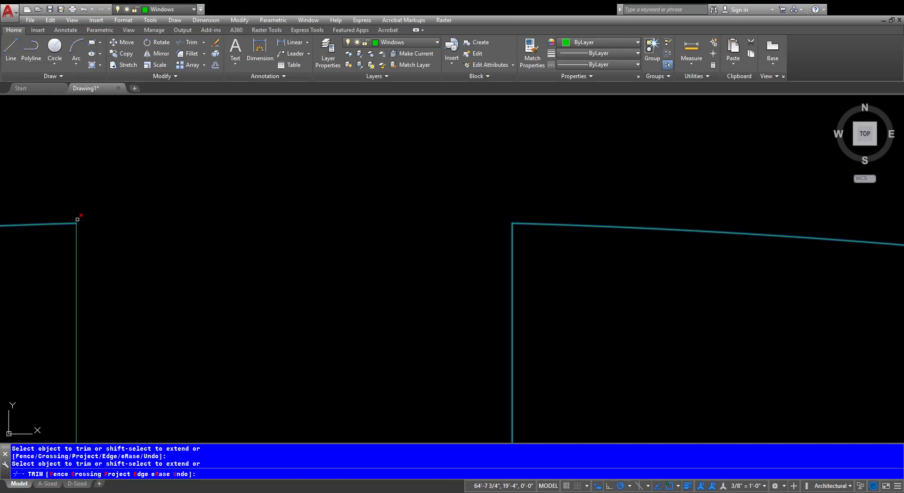
{"action": "scroll", "coordinate": [95, 263], "scroll_direction": "down", "scroll_amount": 4}
{"action": "middle_click_drag", "start_coordinate": [91, 333], "coordinate": [571, 318]}
{"action": "scroll", "coordinate": [462, 244], "scroll_direction": "up", "scroll_amount": 6}
{"action": "scroll", "coordinate": [418, 190], "scroll_direction": "up", "scroll_amount": 4}
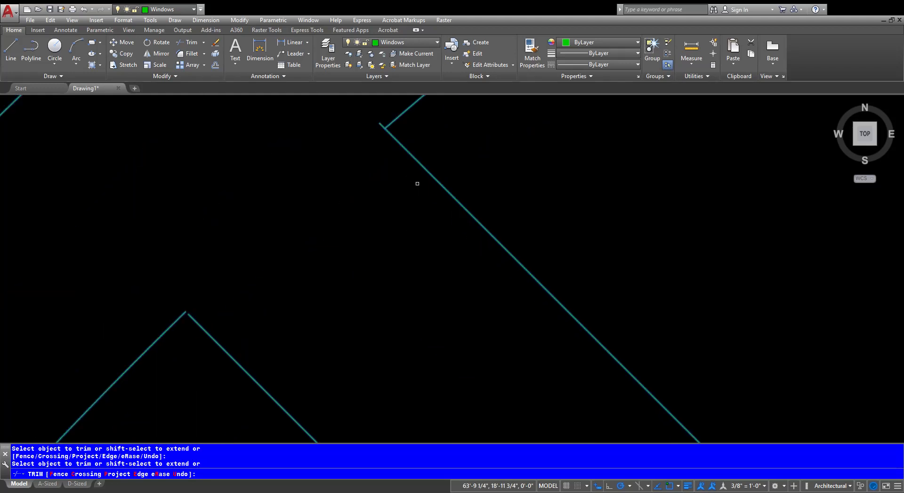
{"action": "key", "text": "Escape"}
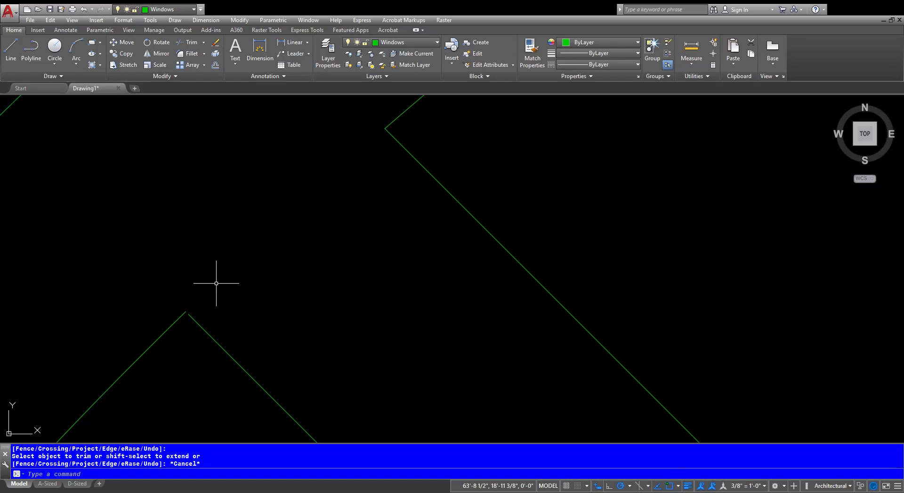
Step: Extend the left diagonal muntin's lower line to meet the end of the inner arc, closing the corner gap
{"action": "type", "text": "ex"}
{"action": "key", "text": "Return"}
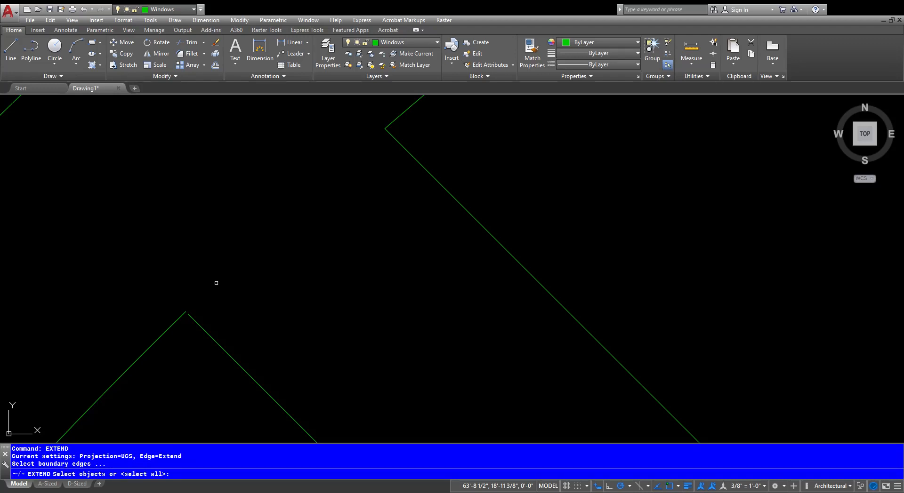
{"action": "left_click", "coordinate": [232, 281]}
{"action": "left_click", "coordinate": [45, 405]}
{"action": "key", "text": "Return"}
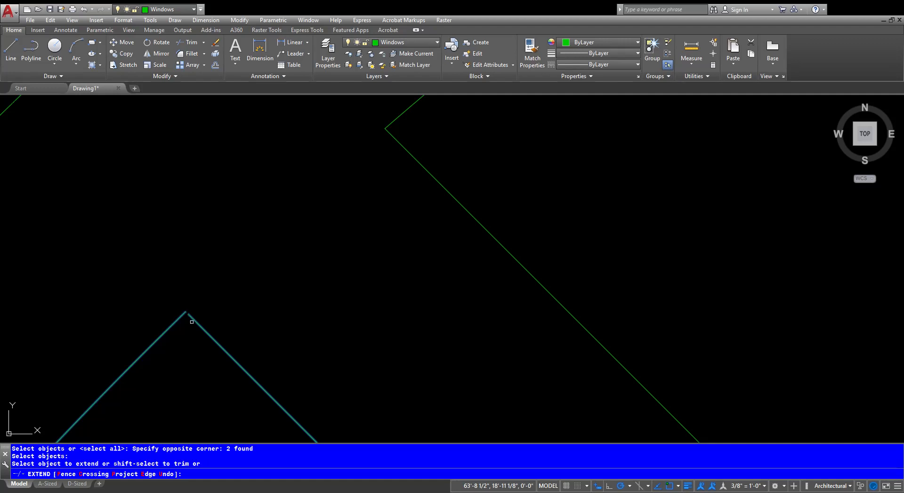
{"action": "left_click", "coordinate": [194, 319]}
{"action": "key", "text": "Escape"}
Step: Extend the right diagonal muntin's lower line and the inner arc to each other so their corner closes
{"action": "scroll", "coordinate": [281, 283], "scroll_direction": "down", "scroll_amount": 4}
{"action": "scroll", "coordinate": [596, 242], "scroll_direction": "down", "scroll_amount": 3}
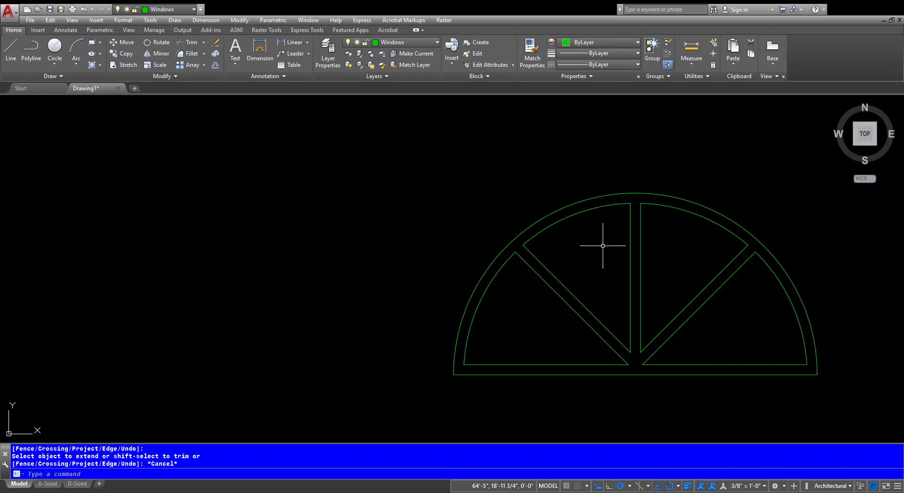
{"action": "middle_click_drag", "start_coordinate": [603, 246], "coordinate": [257, 267]}
{"action": "scroll", "coordinate": [417, 272], "scroll_direction": "up", "scroll_amount": 8}
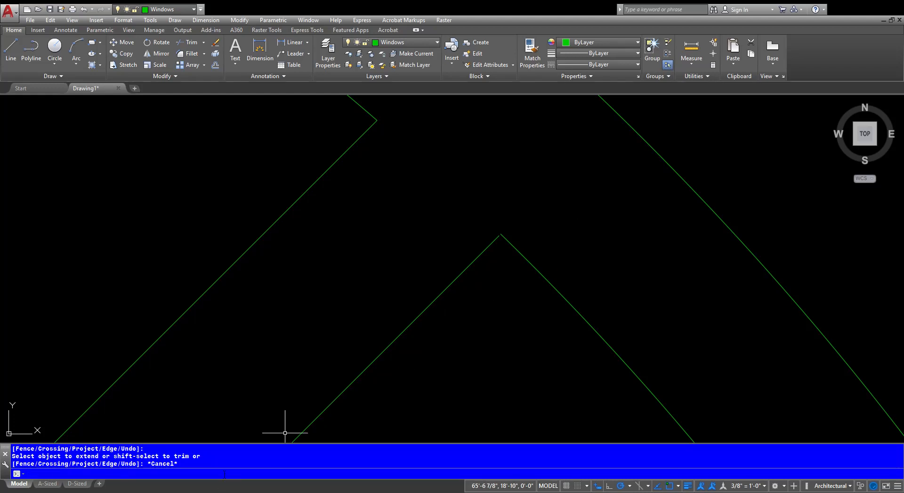
{"action": "key", "text": "Return"}
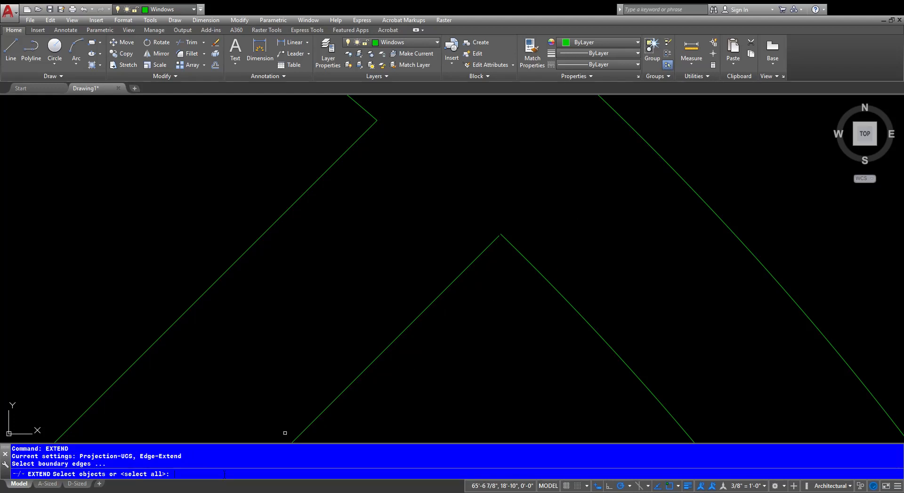
{"action": "left_click", "coordinate": [542, 198]}
{"action": "left_click", "coordinate": [456, 274]}
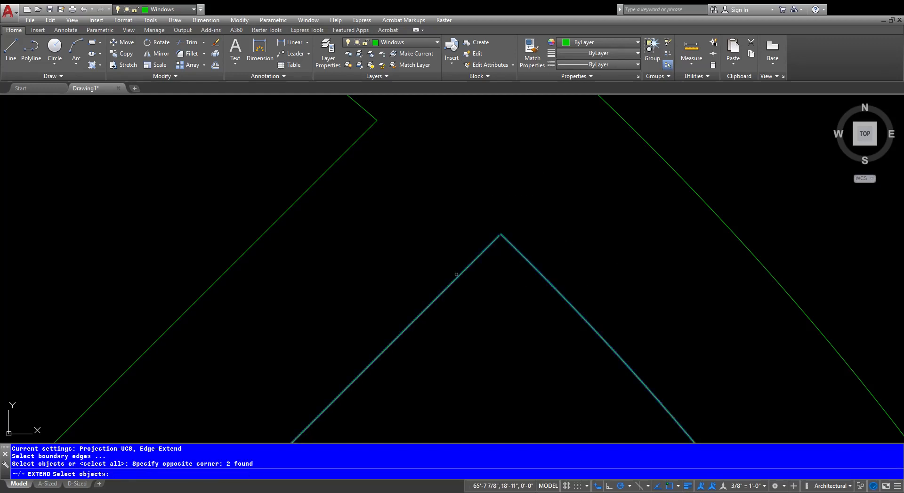
{"action": "key", "text": "Return"}
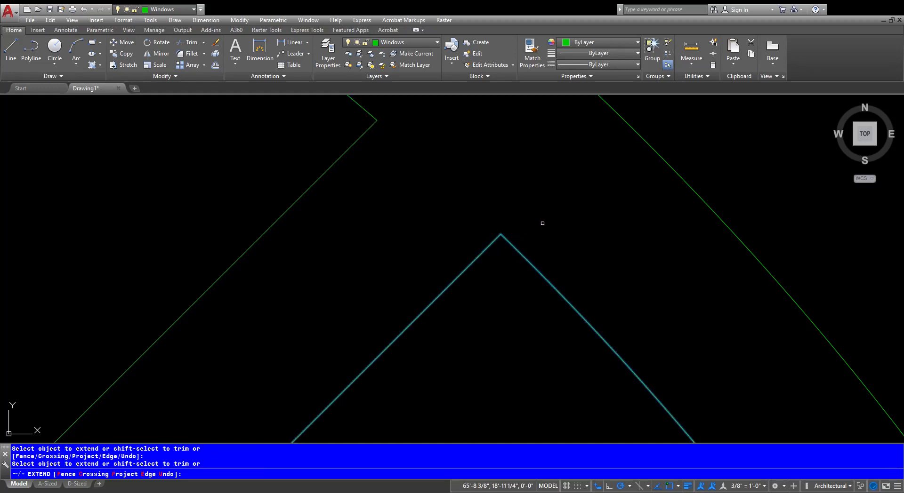
{"action": "scroll", "coordinate": [542, 223], "scroll_direction": "down", "scroll_amount": 6}
{"action": "key", "text": "Escape"}
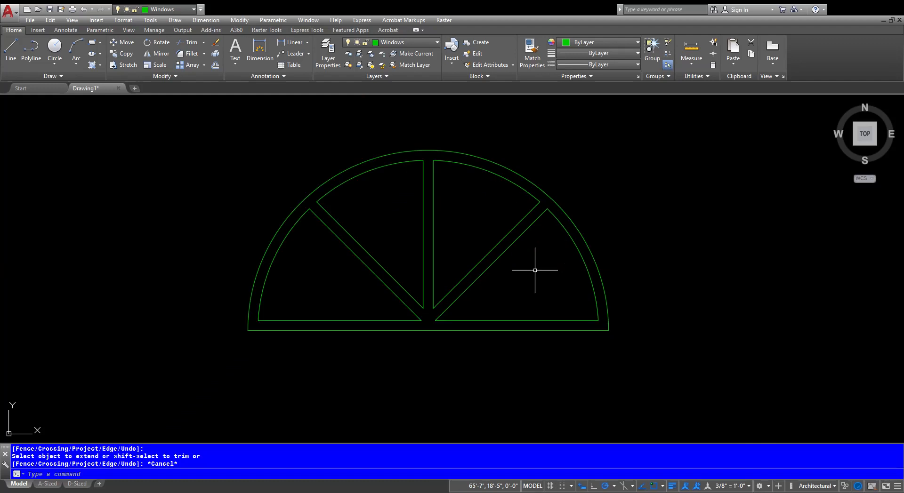
Step: Move the whole half-round window by its base line's midpoint onto the gable's vertical centerline, below the roof peak
{"action": "scroll", "coordinate": [535, 270], "scroll_direction": "down", "scroll_amount": 2}
{"action": "type", "text": "m"}
{"action": "key", "text": "Return"}
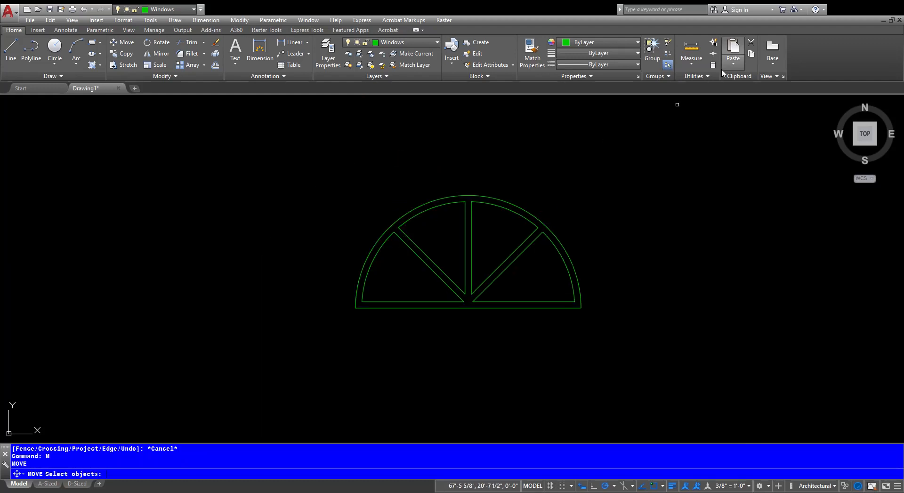
{"action": "left_click", "coordinate": [585, 142]}
{"action": "left_click", "coordinate": [219, 386]}
{"action": "key", "text": "Return"}
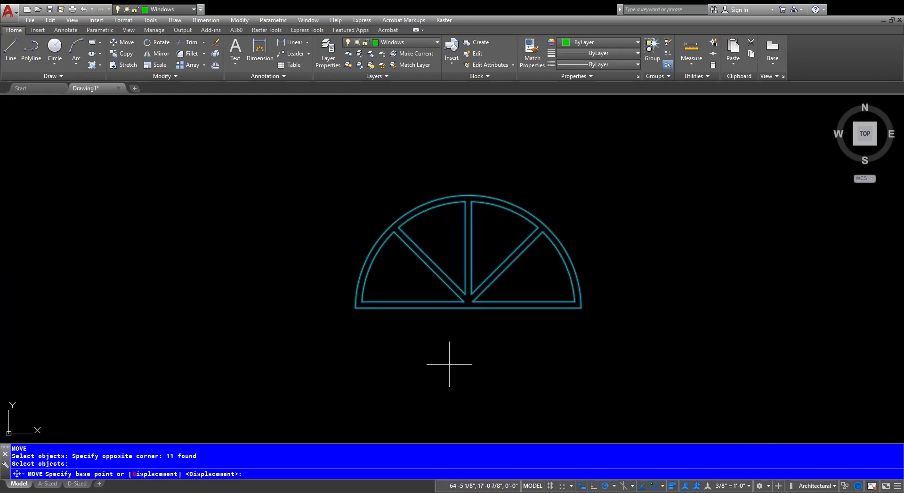
{"action": "left_click", "coordinate": [467, 308]}
{"action": "scroll", "coordinate": [257, 346], "scroll_direction": "down", "scroll_amount": 8}
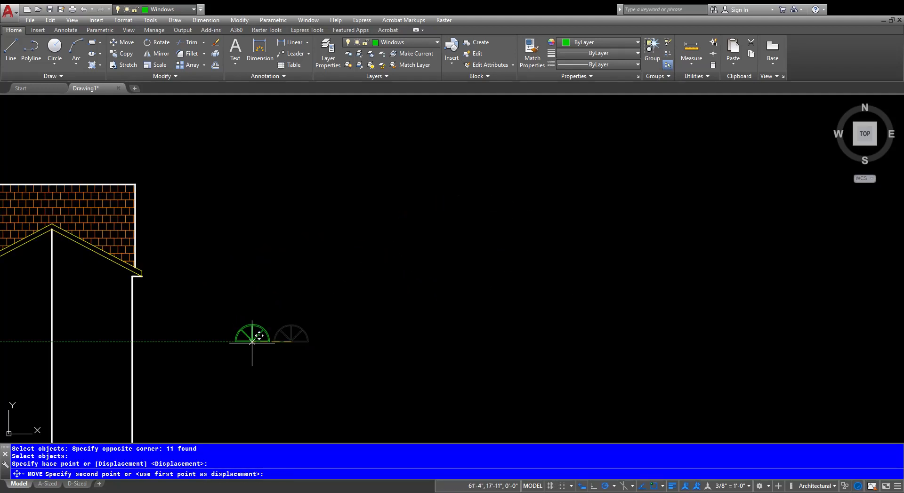
{"action": "middle_click_drag", "start_coordinate": [252, 342], "coordinate": [456, 373]}
{"action": "scroll", "coordinate": [260, 286], "scroll_direction": "up", "scroll_amount": 4}
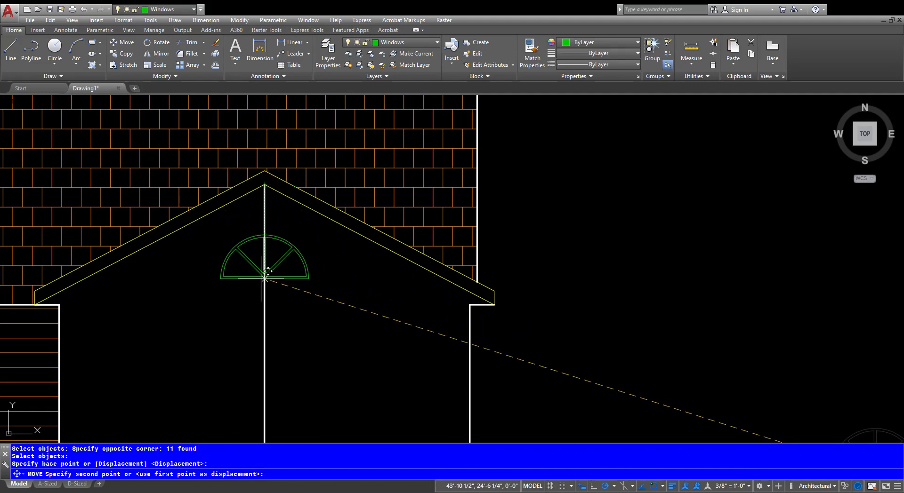
{"action": "left_click", "coordinate": [265, 277]}
{"action": "key", "text": "Escape"}
Step: Erase the vertical construction centerline running down from the gable peak through the half-round window
{"action": "scroll", "coordinate": [349, 339], "scroll_direction": "down", "scroll_amount": 2}
{"action": "left_click", "coordinate": [327, 346]}
{"action": "left_click", "coordinate": [269, 367]}
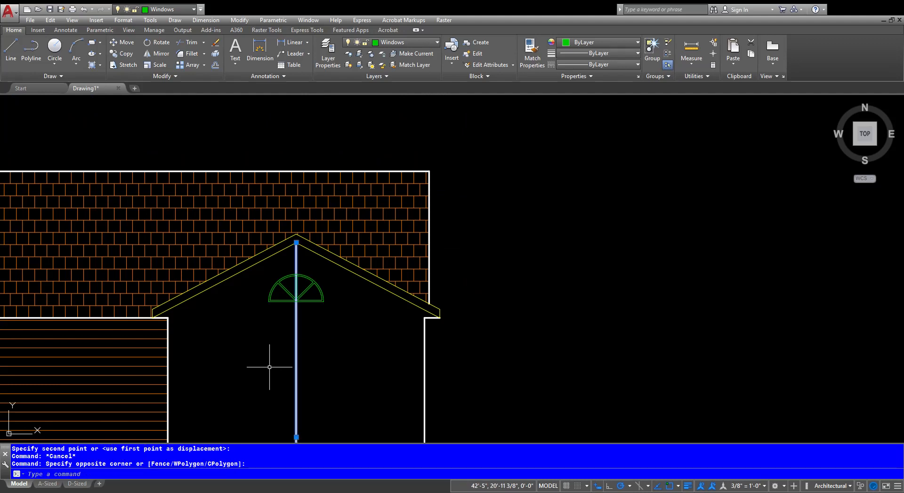
{"action": "key", "text": "Delete"}
{"action": "scroll", "coordinate": [282, 382], "scroll_direction": "down", "scroll_amount": 3}
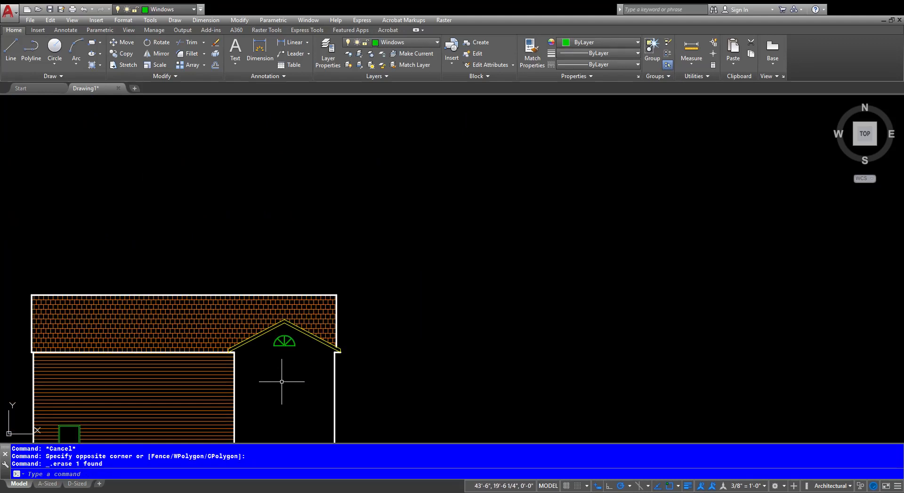
{"action": "mouse_move", "coordinate": [363, 359]}
{"action": "middle_mouse_down"}
{"action": "mouse_move", "coordinate": [389, 337]}
{"action": "mouse_move", "coordinate": [551, 305]}
{"action": "middle_mouse_up"}
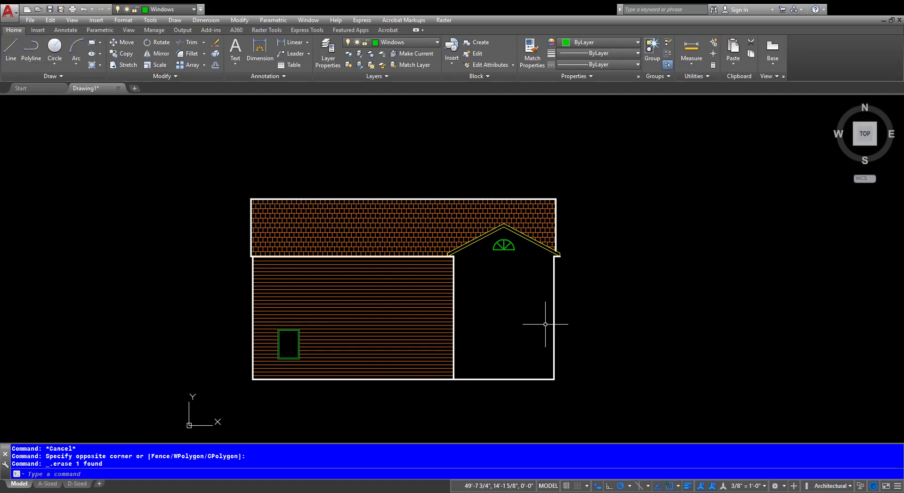